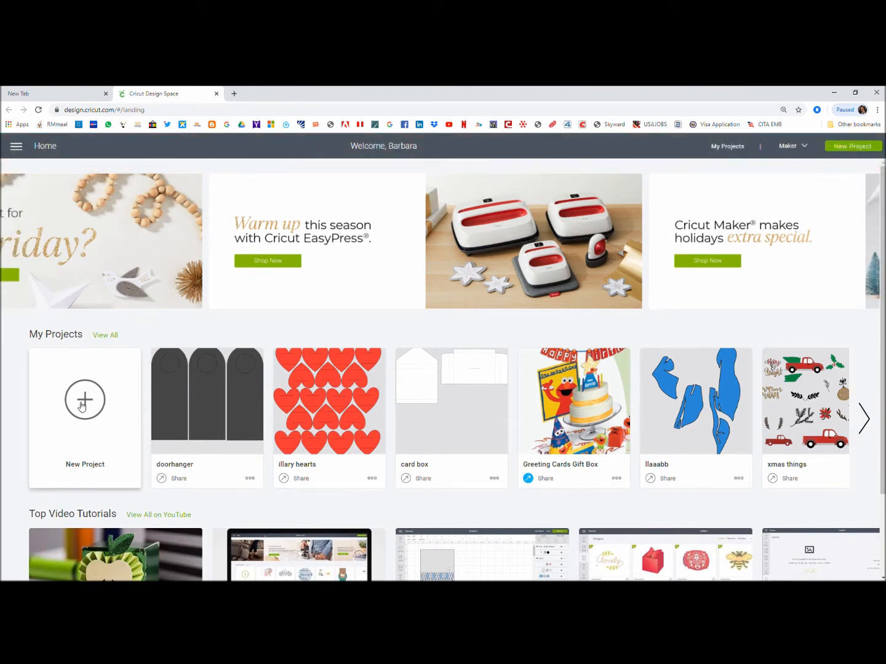
- Start a new project, dismiss the desktop download offer, and add a right curly brace as text near the top of the canvas
click(81, 406)
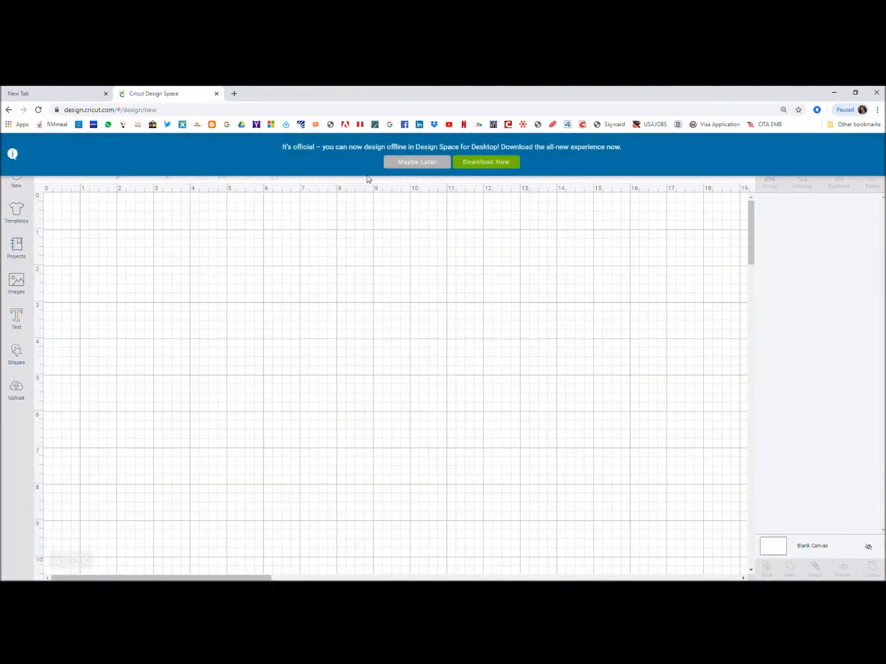
click(401, 164)
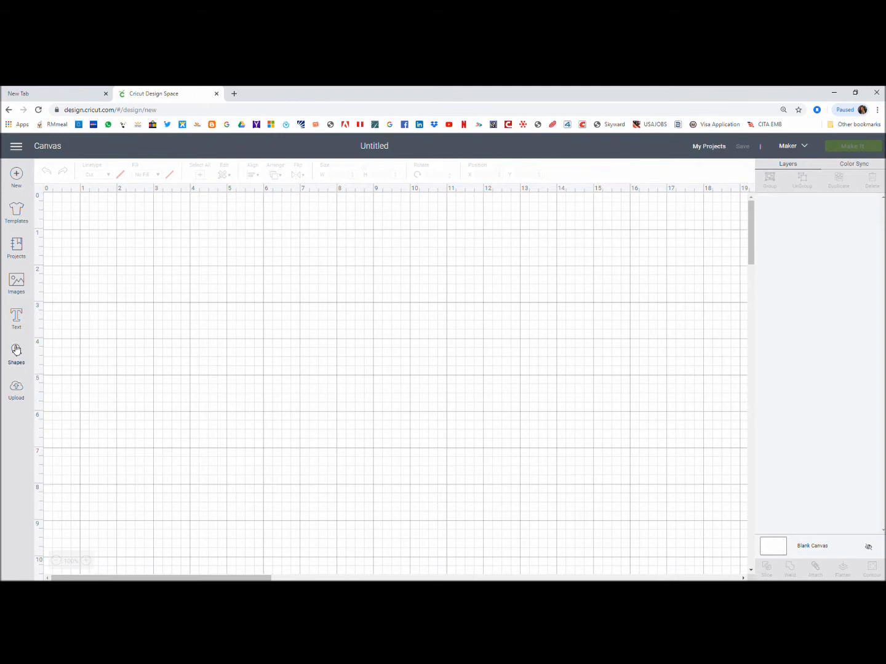
click(16, 318)
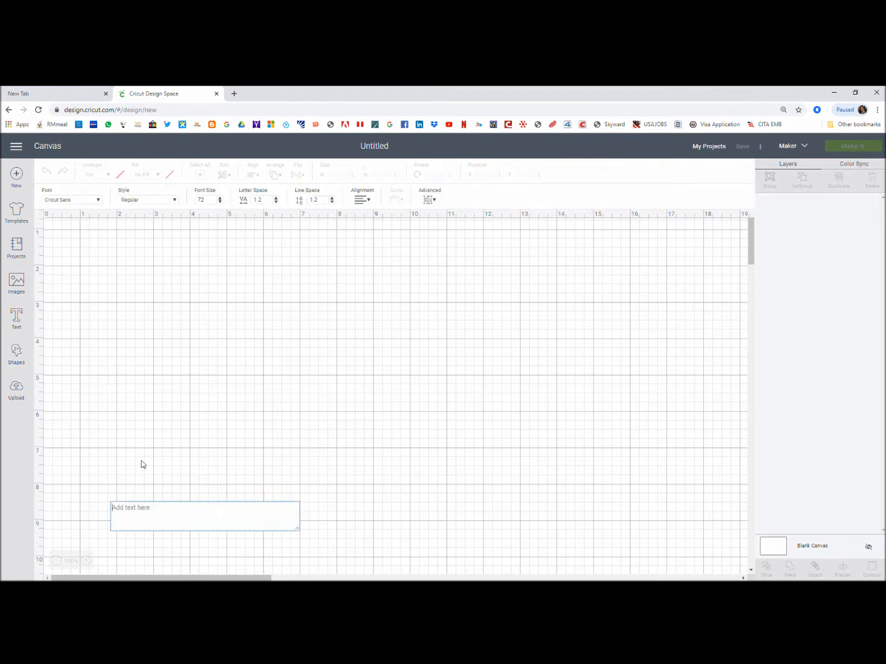
text(Y)
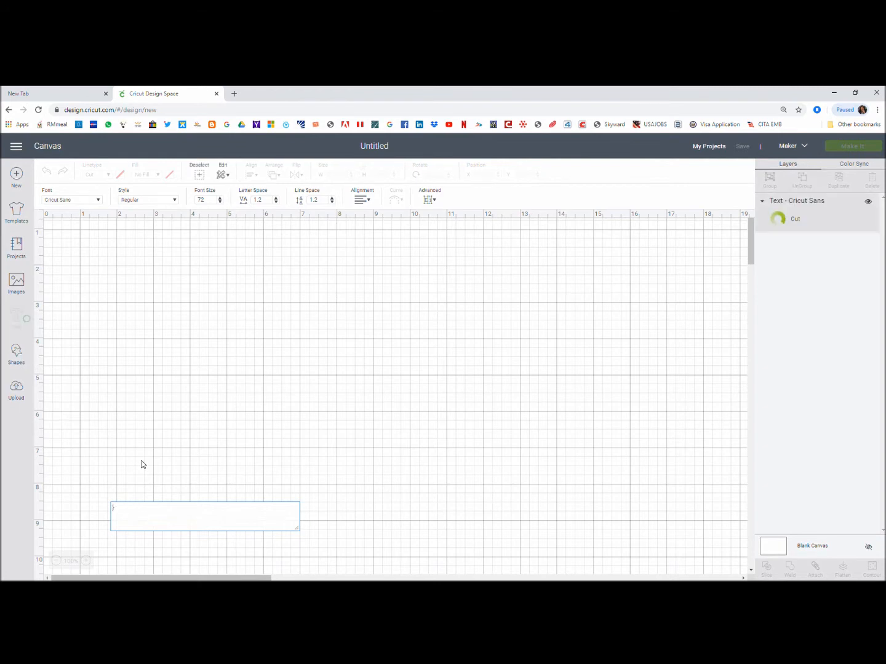
click(154, 496)
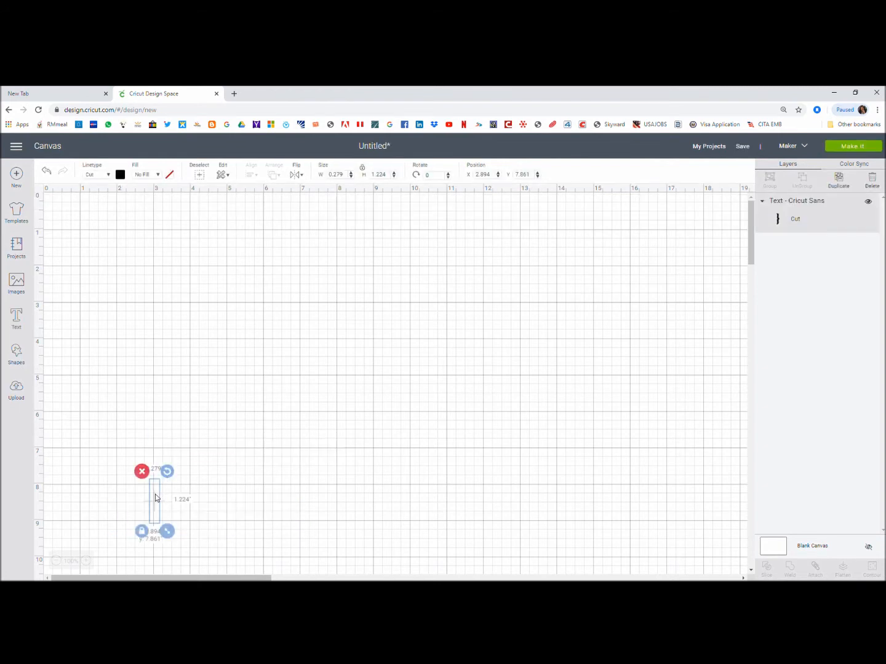
drag(154, 498, 218, 261)
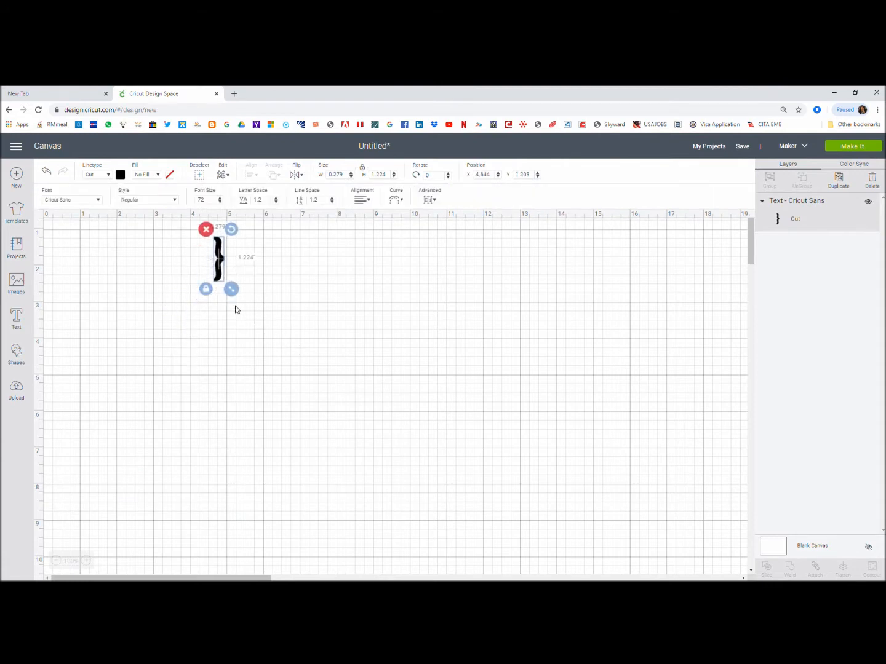
- Change the curly brace's font to Amazone BT and move it slightly toward the middle of the canvas
click(98, 201)
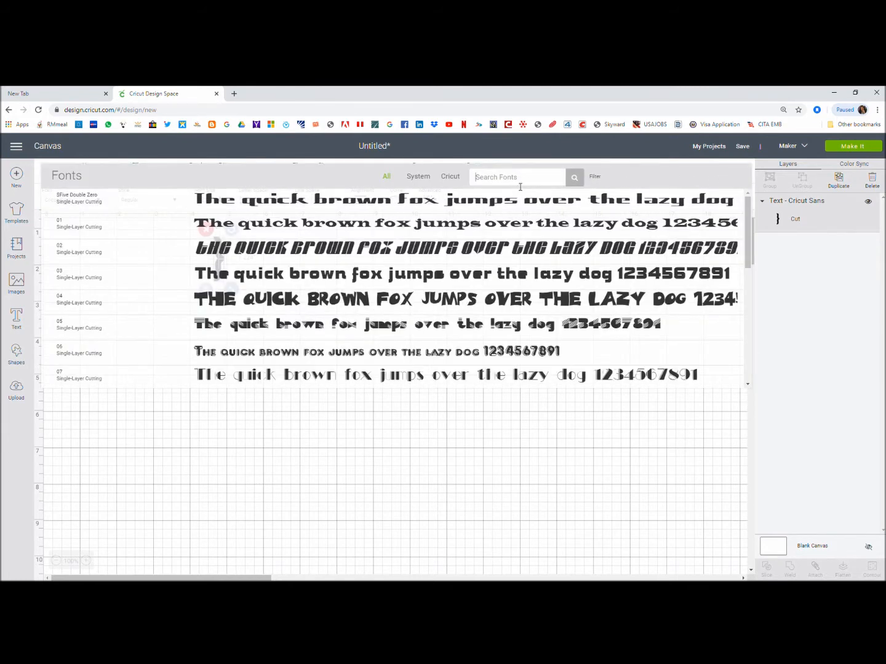
text(amazone)
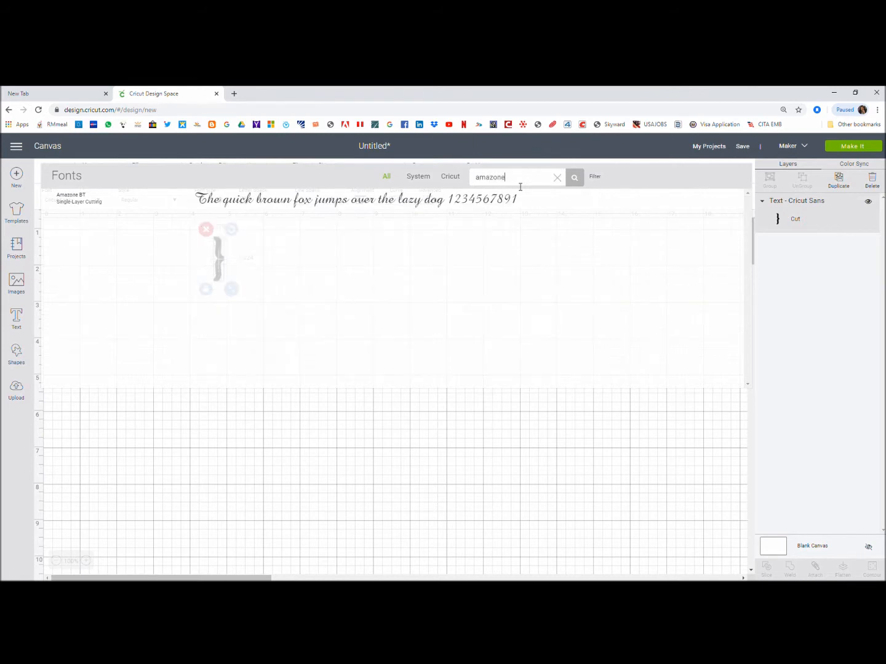
click(403, 198)
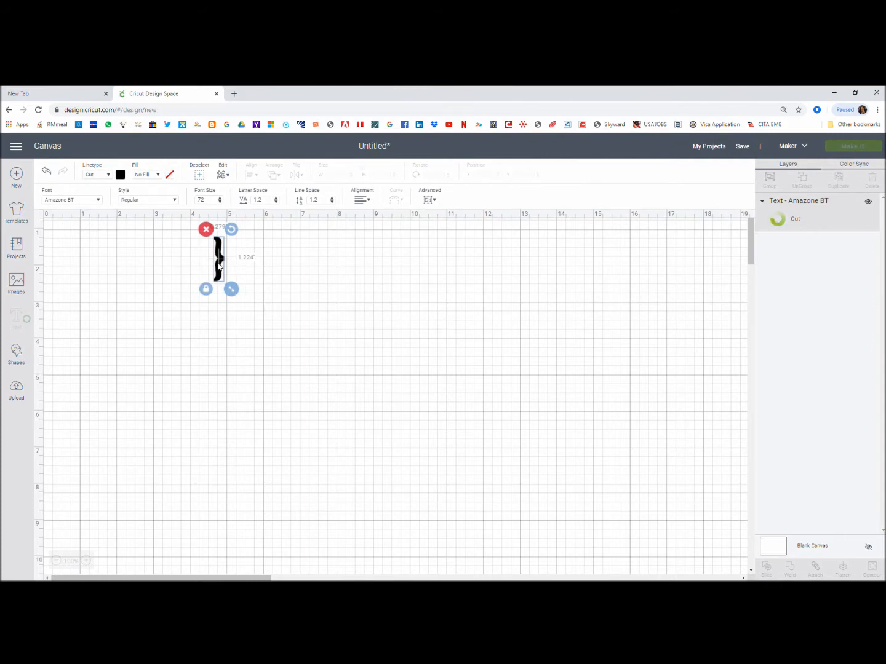
drag(219, 266, 280, 287)
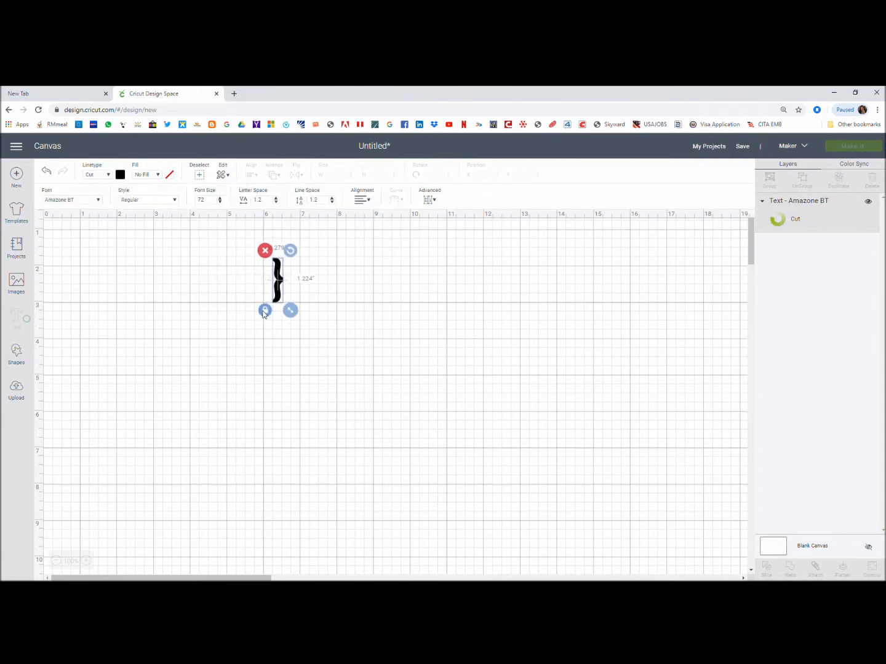
- Unlock the brace's proportions, resize it to 2.208 wide by 8.5 high, and move it to about X 8, Y 1
click(264, 312)
drag(288, 314, 294, 350)
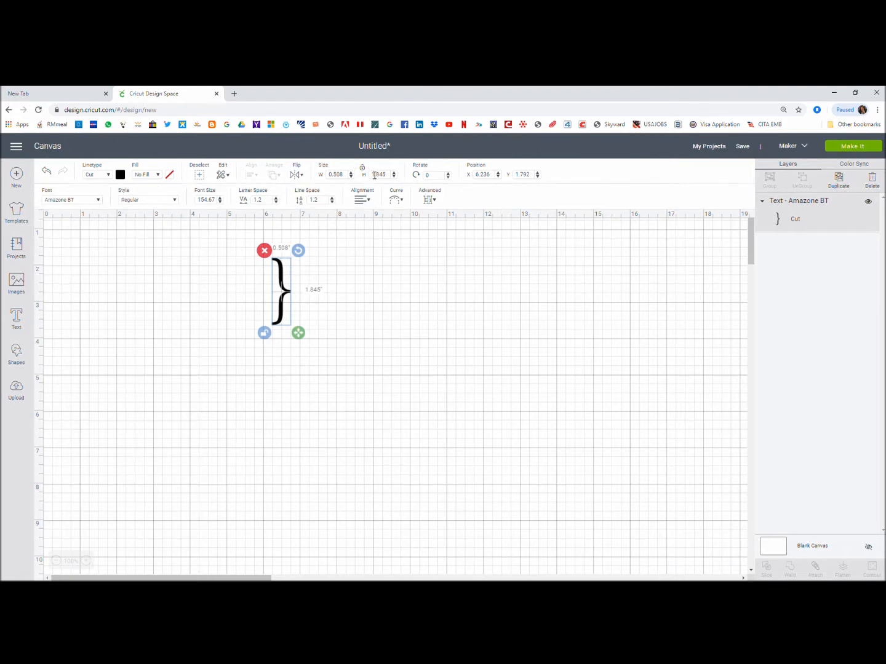
click(338, 176)
text(2.208)
click(387, 174)
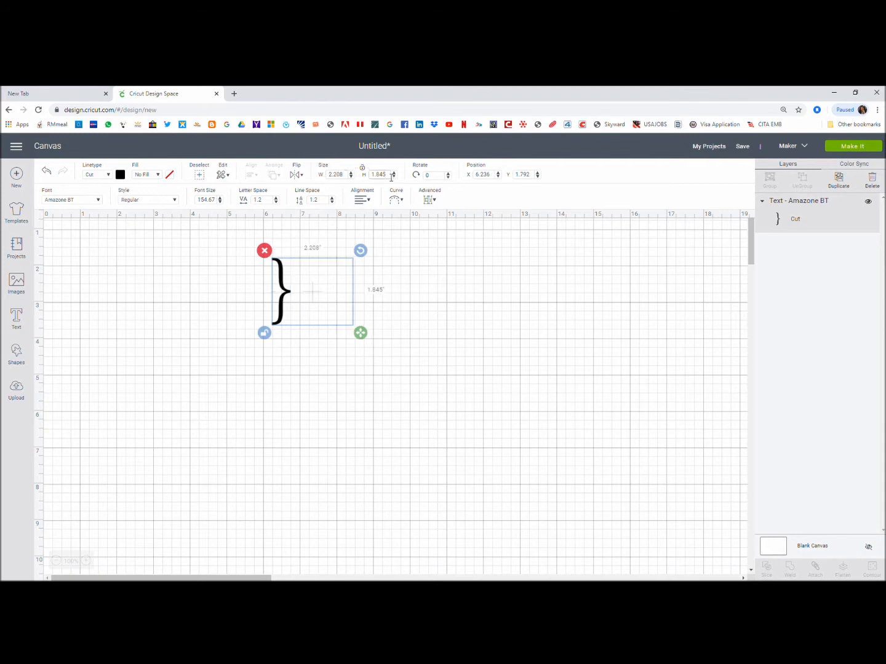
drag(390, 177, 368, 179)
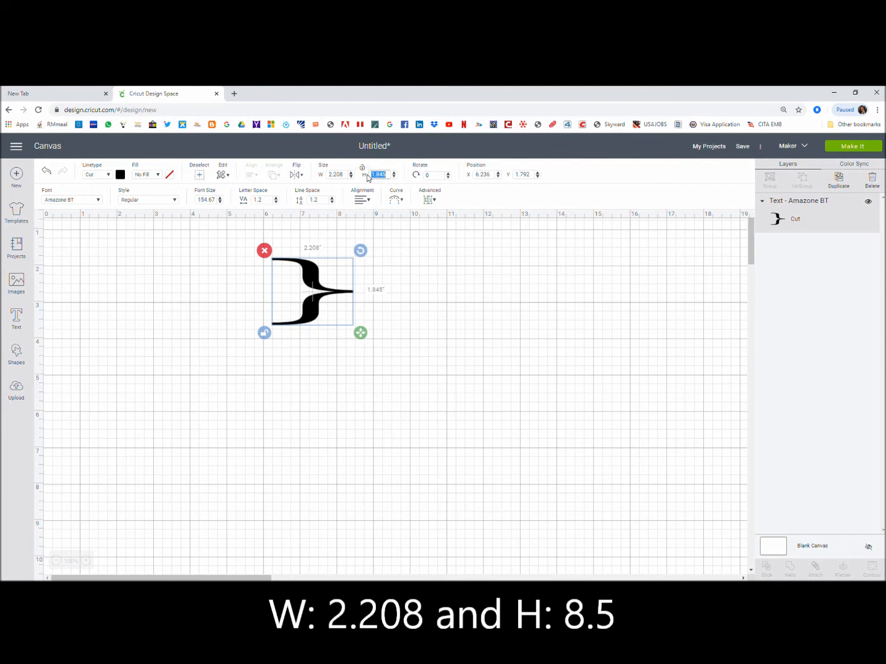
text(8.5)
key(Return)
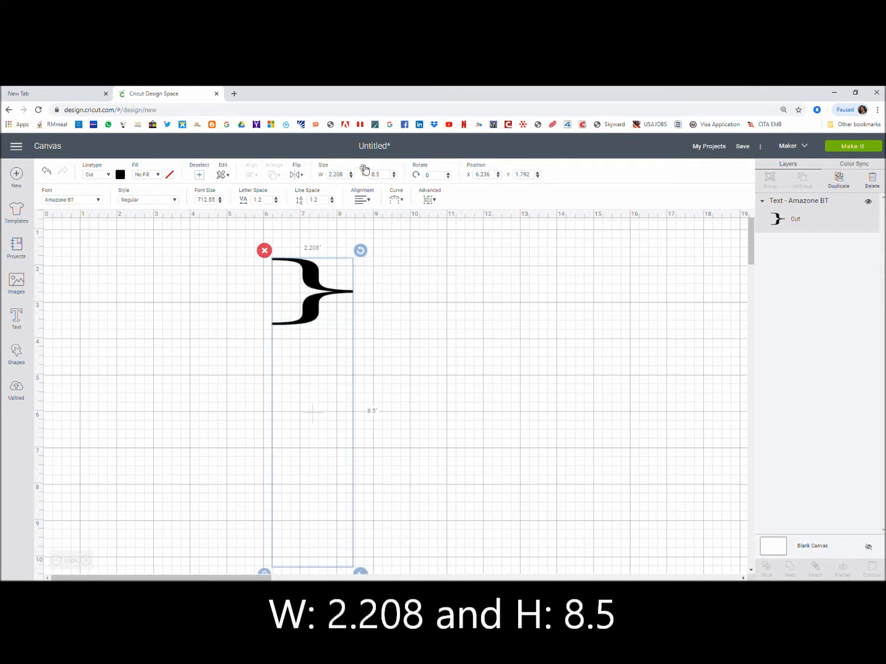
drag(324, 413, 388, 380)
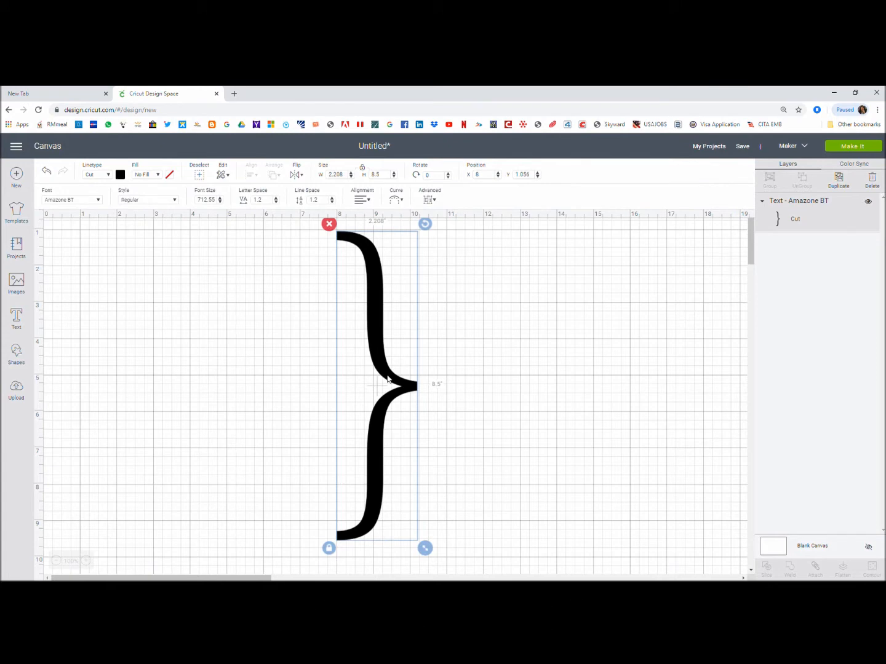
- Duplicate the tall brace and rotate the copy by 90 degrees
right_click(374, 300)
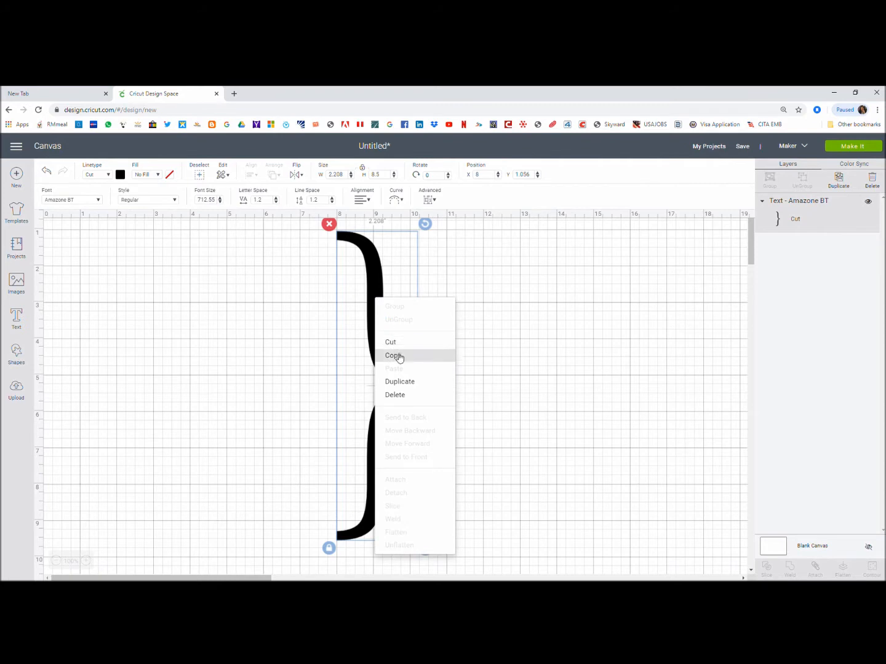
click(402, 382)
drag(416, 396, 315, 405)
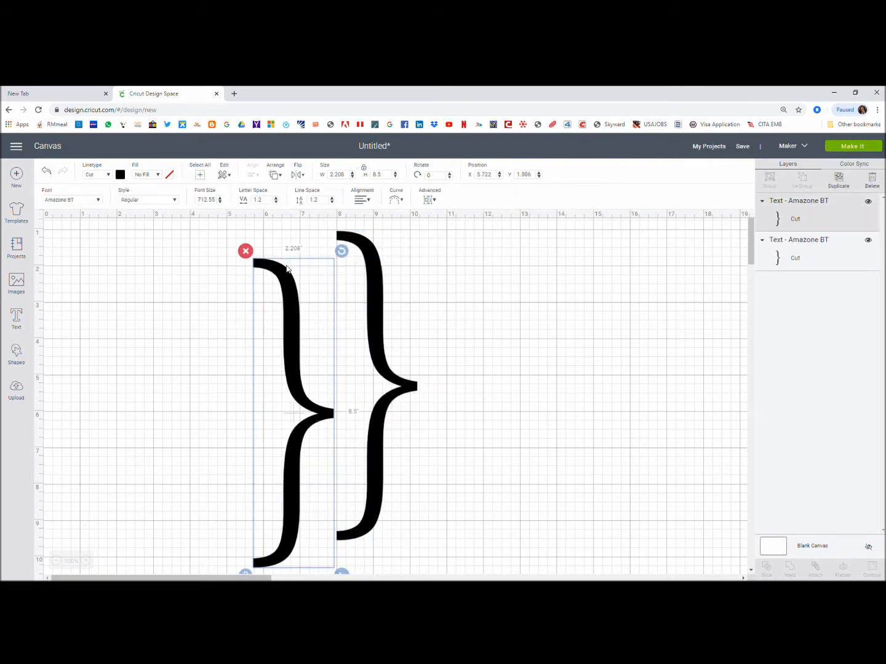
click(437, 176)
text(90)
key(Return)
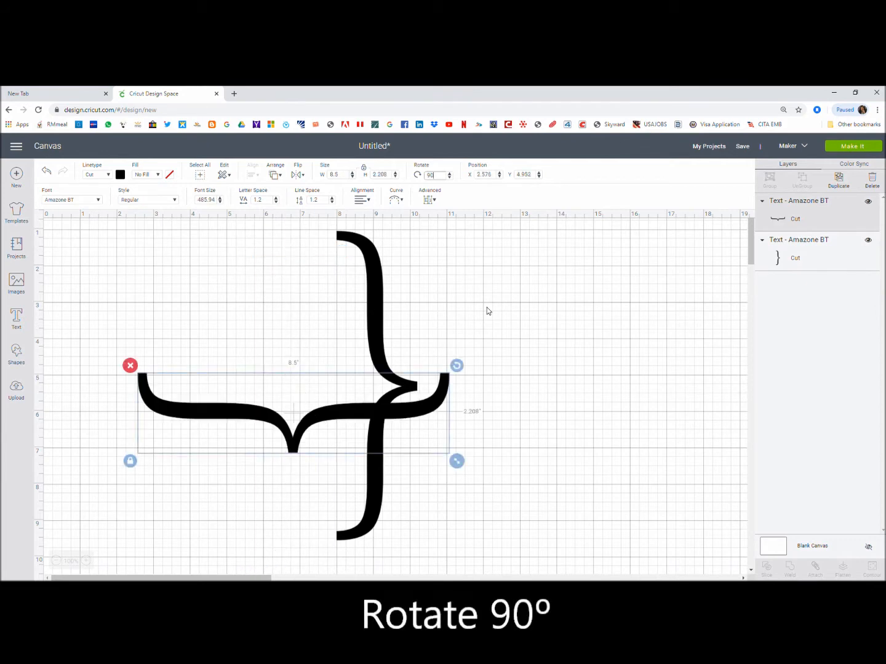
- Arrange the two braces so the vertical one's lower end meets the horizontal one's right end as a rounded corner
drag(381, 345, 477, 334)
drag(322, 426, 350, 537)
click(642, 457)
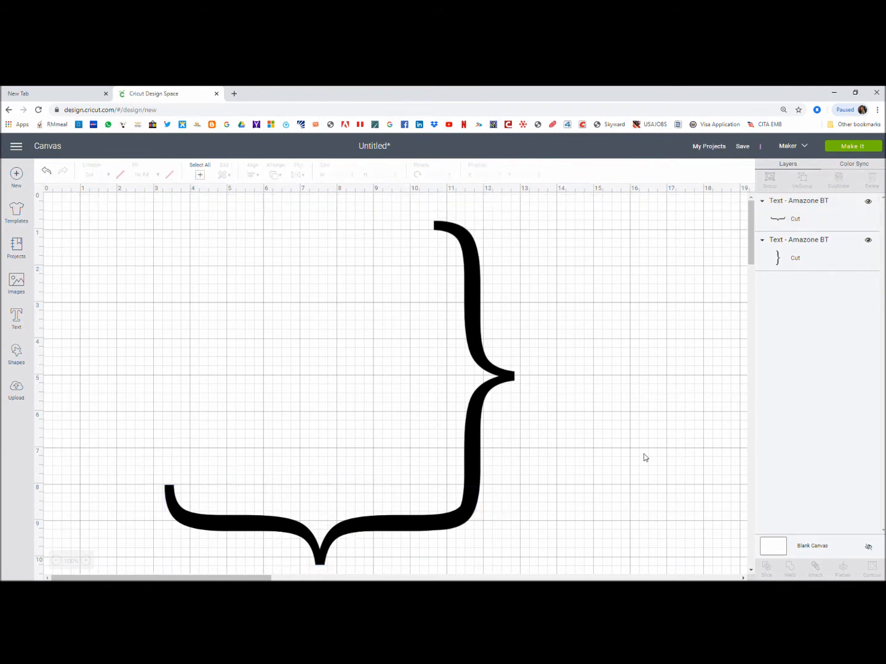
scroll(608, 516, down, 2)
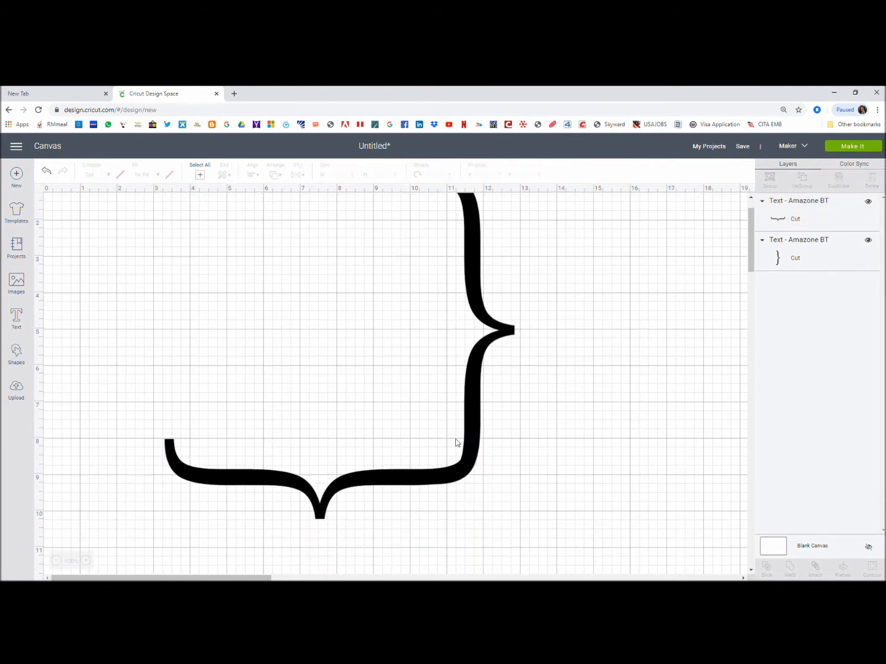
scroll(602, 460, up, 2)
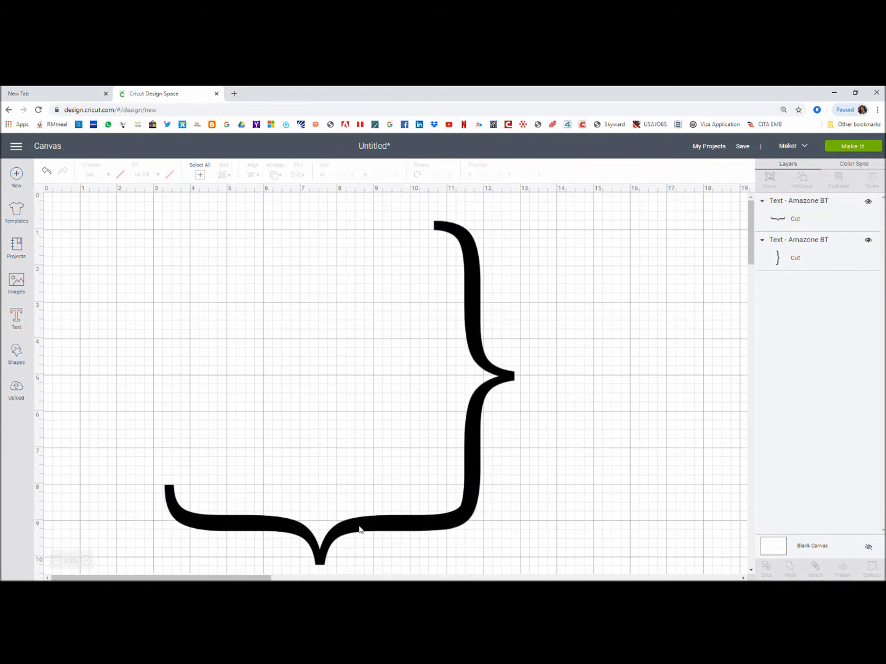
- Duplicate the horizontal brace and move the copy up beside the upper end of the vertical brace
click(422, 518)
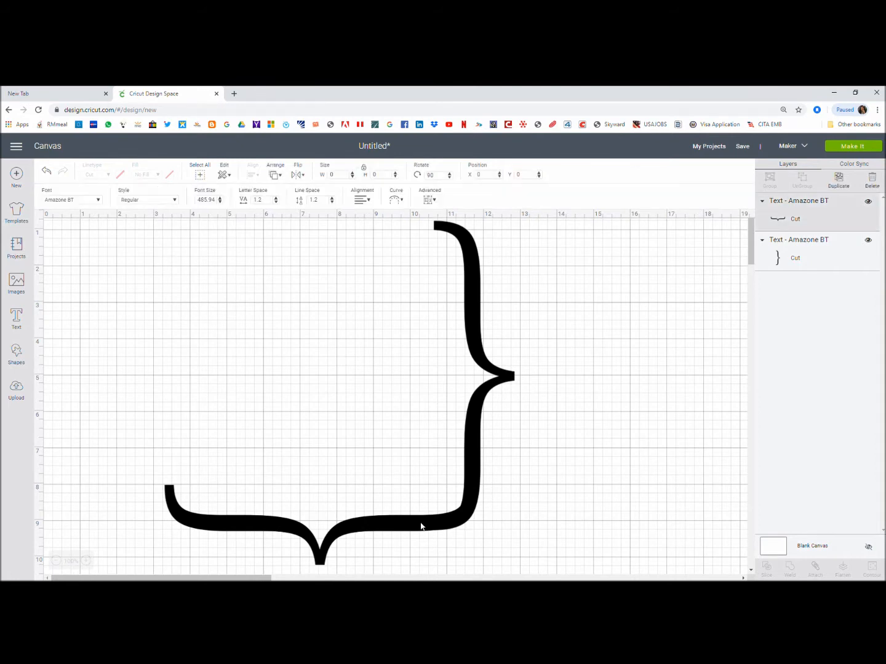
right_click(423, 524)
click(444, 350)
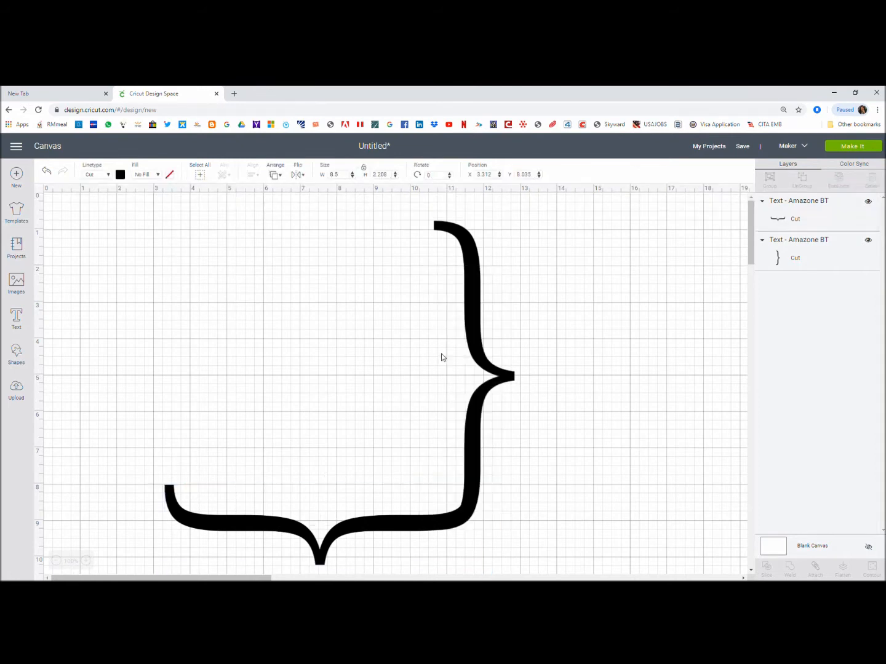
drag(416, 535, 365, 291)
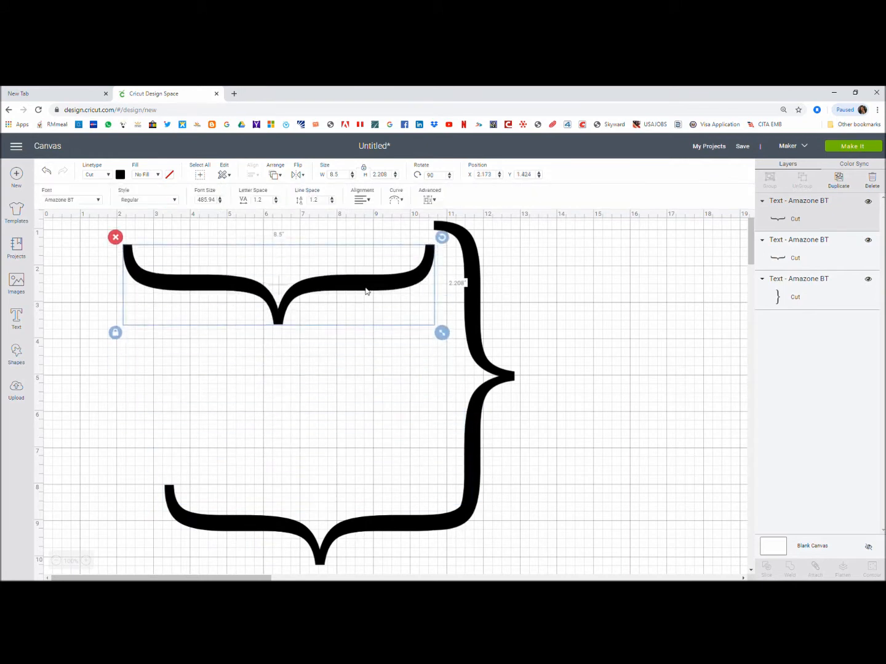
- Flip the upper horizontal brace vertically and align its right end with the vertical brace's upper end
click(303, 174)
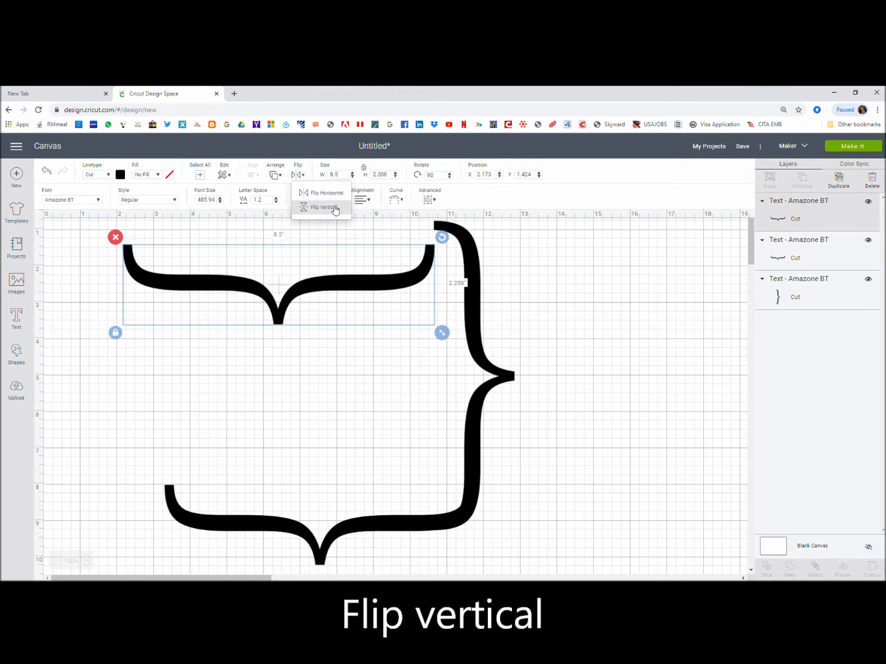
click(335, 208)
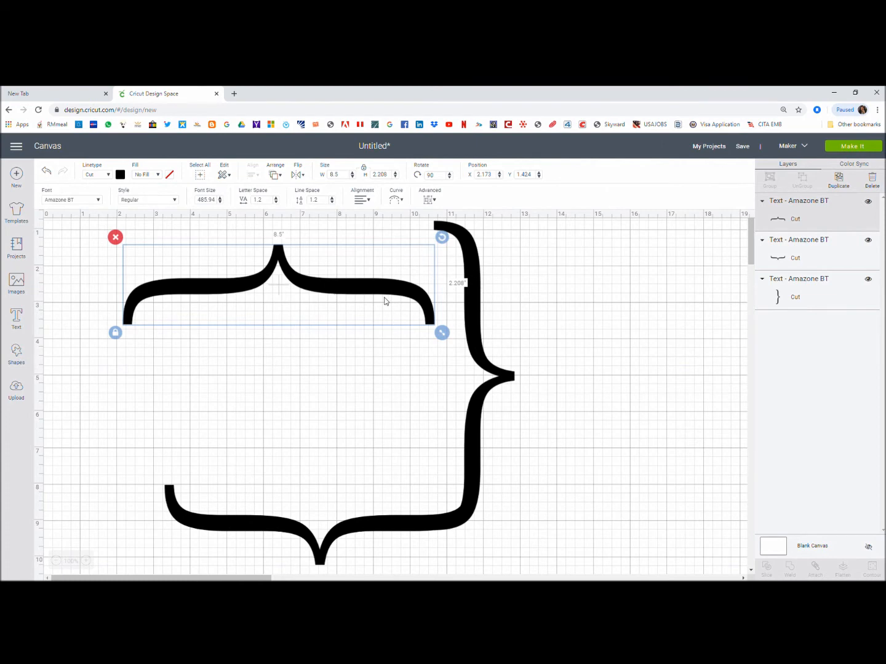
drag(380, 278, 422, 228)
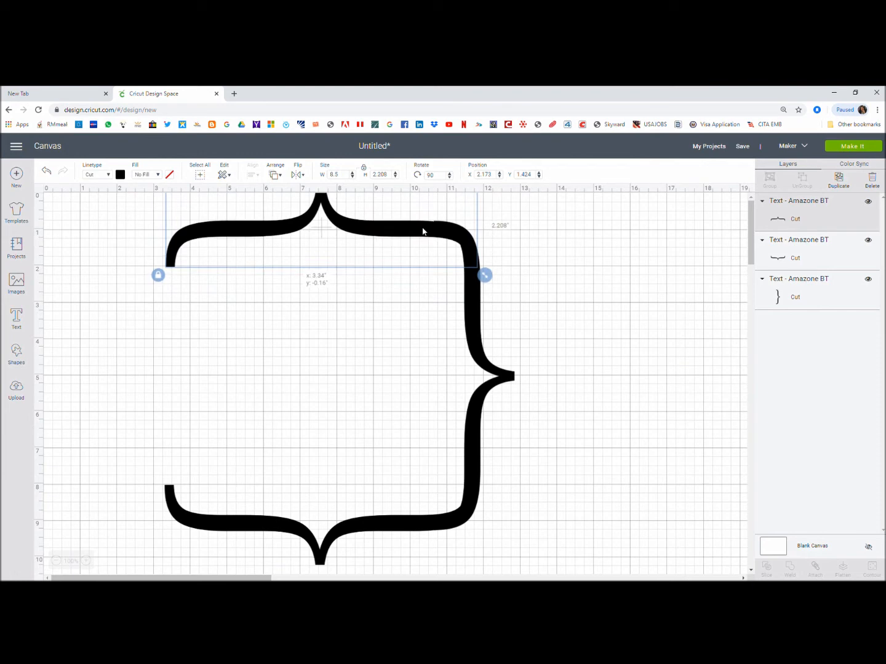
- Shift the joined right and bottom braces down the canvas, and move the top brace down to rejoin the frame
click(498, 374)
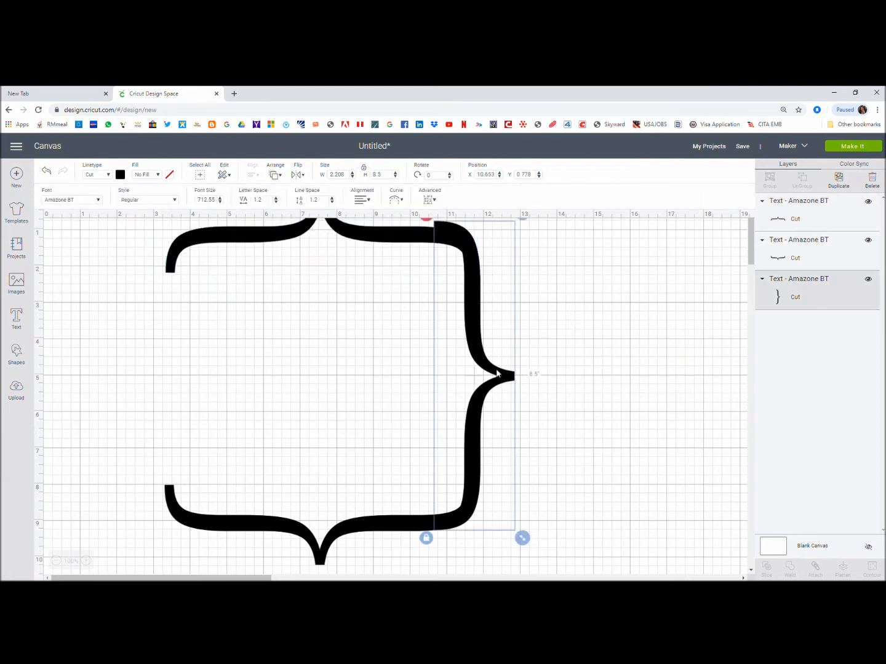
click(60, 561)
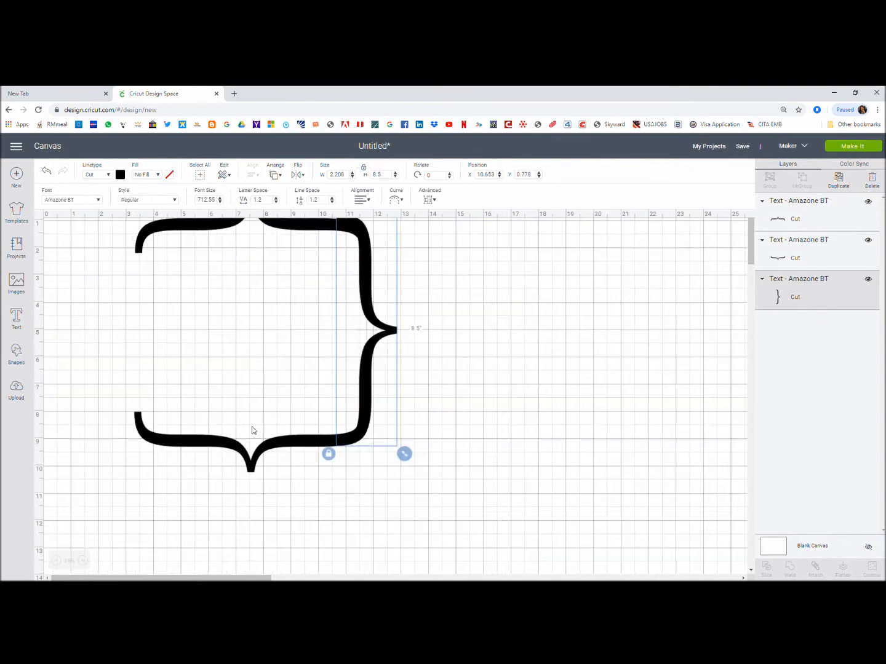
shift+click(219, 440)
drag(219, 439, 217, 514)
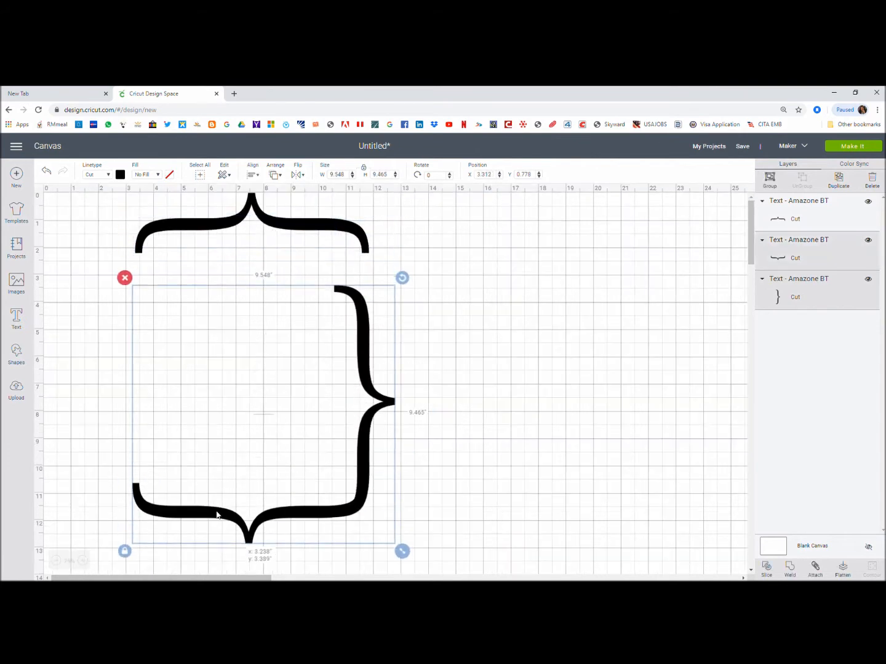
click(207, 224)
drag(208, 225, 208, 291)
click(458, 324)
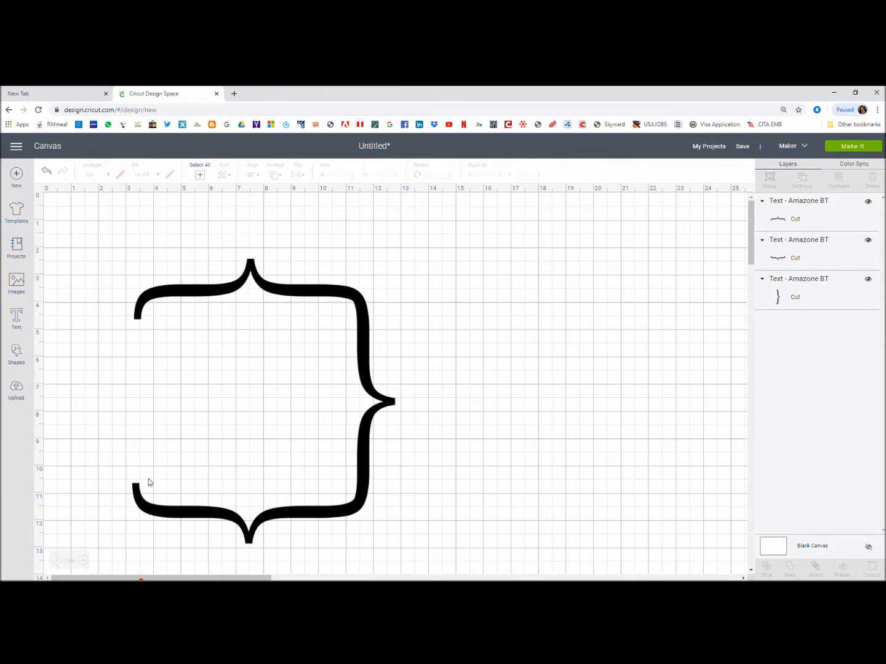
- Add a square shape and place it at about X 2, Y 3.8, over the frame's open upper-left corner
scroll(147, 483, down, 3)
click(85, 562)
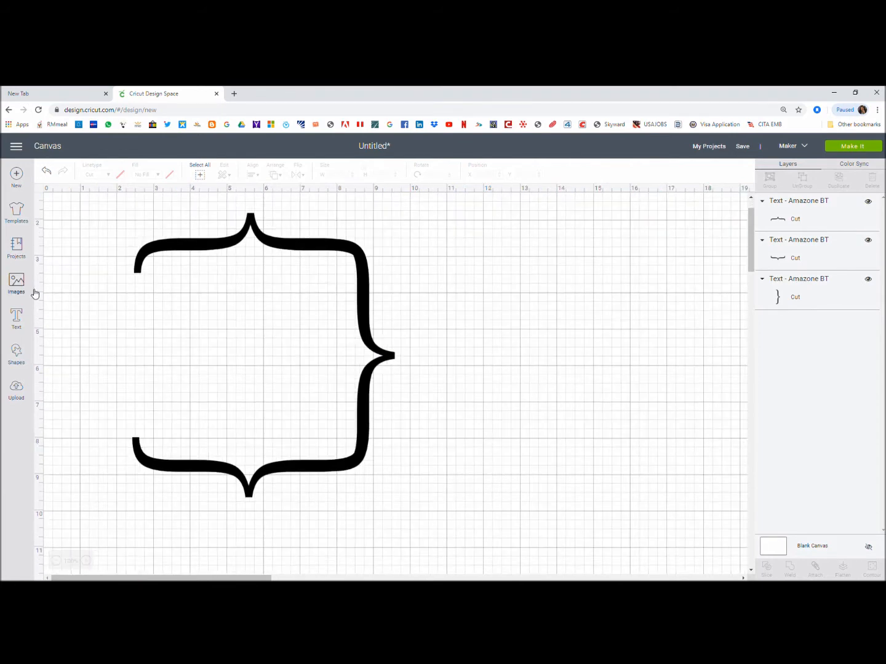
click(17, 354)
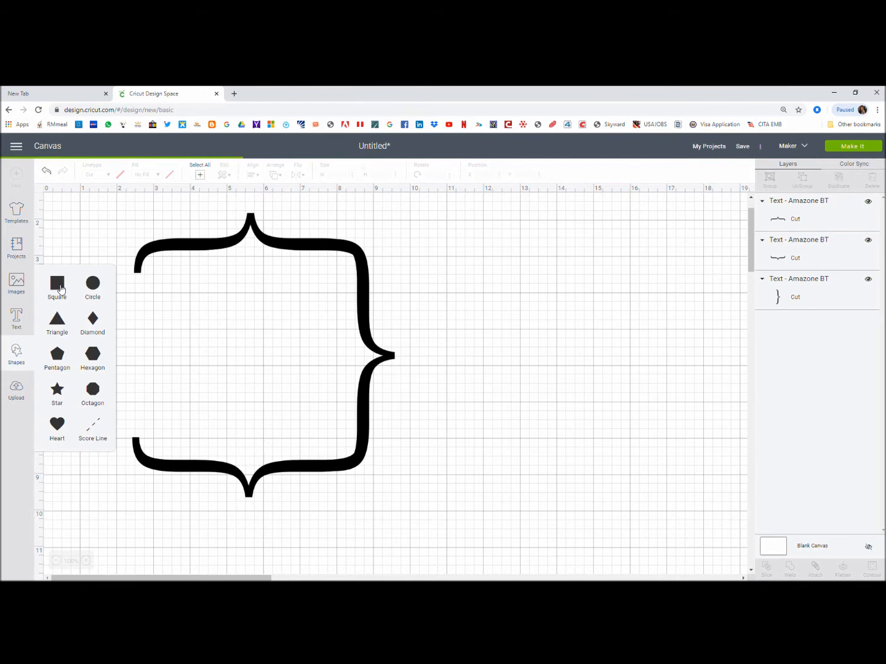
click(58, 284)
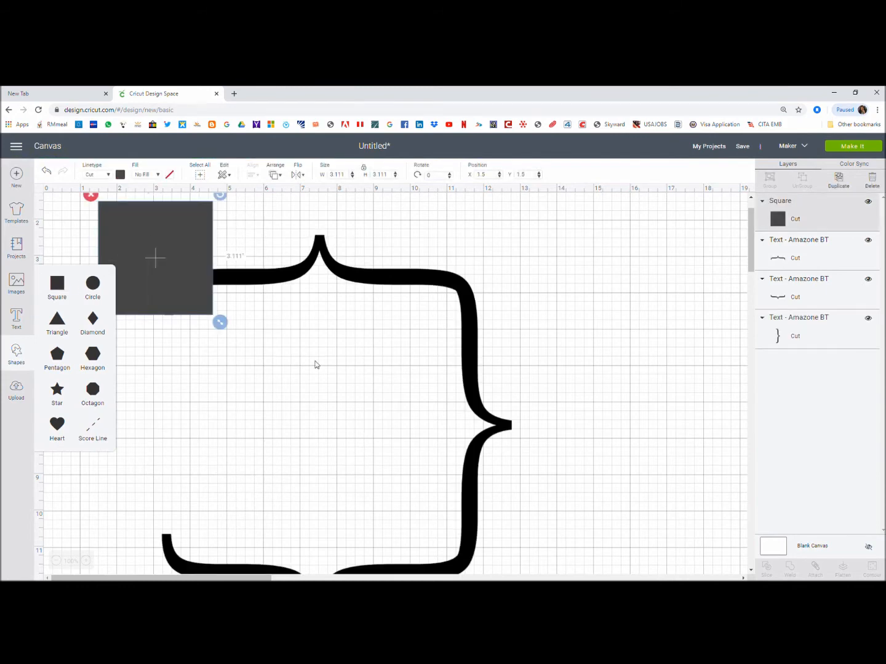
scroll(326, 374, down, 1)
drag(163, 231, 176, 294)
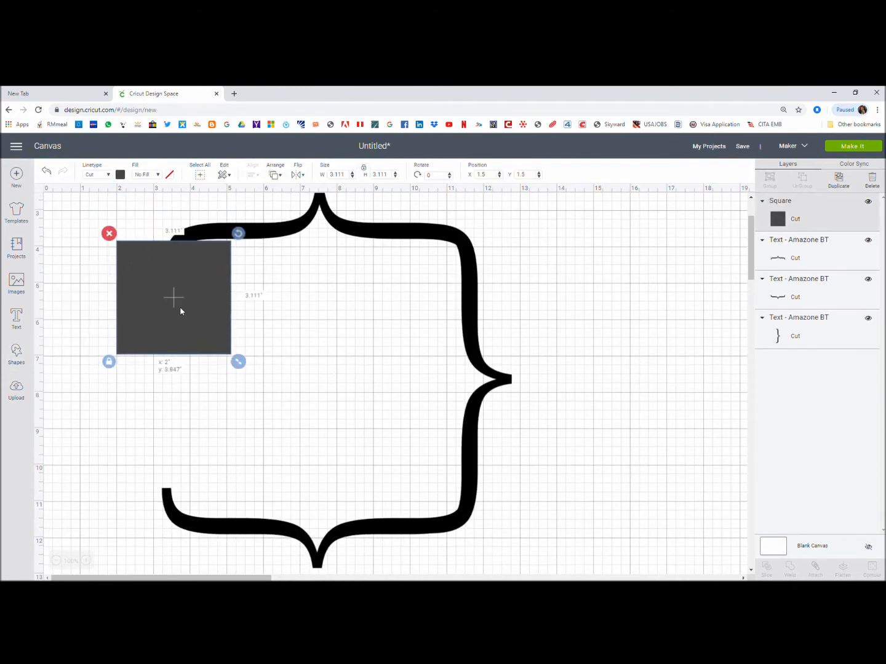
- Unlock the square's proportions and stretch it to about 3.2 by 8.5 inches, covering the frame's open left side between the top and bottom braces
click(106, 345)
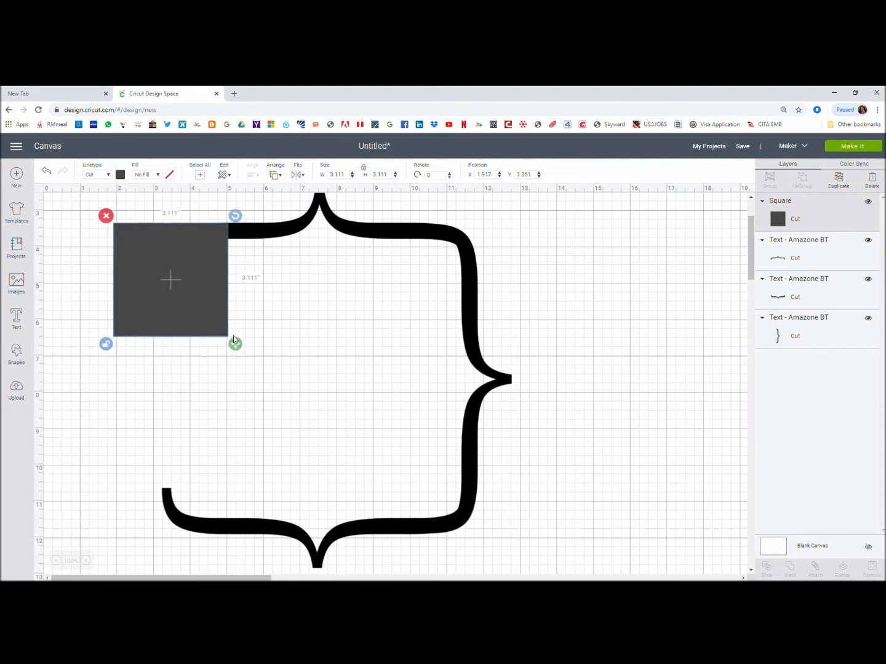
drag(239, 346, 241, 546)
drag(175, 475, 193, 473)
drag(259, 549, 259, 545)
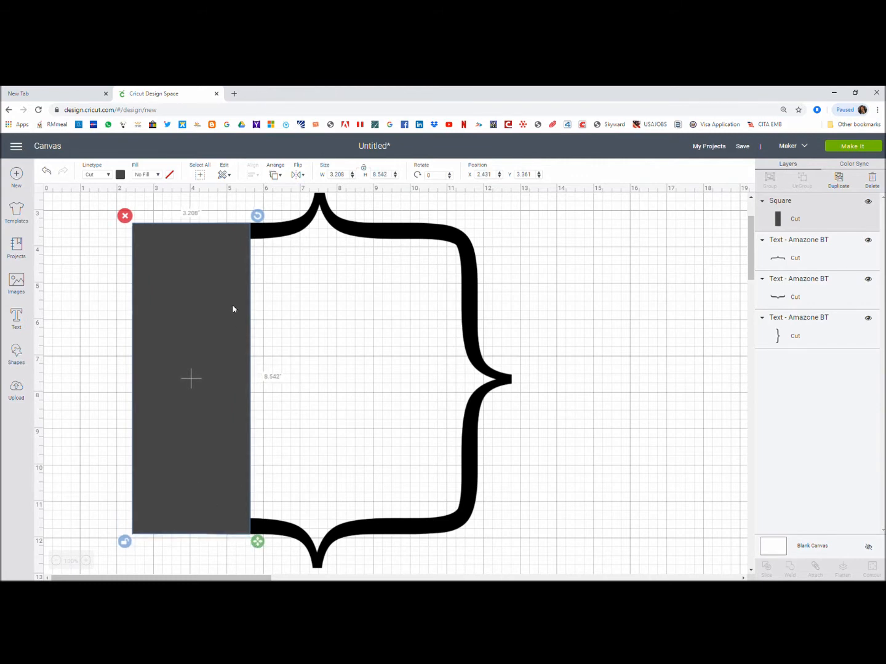
click(386, 323)
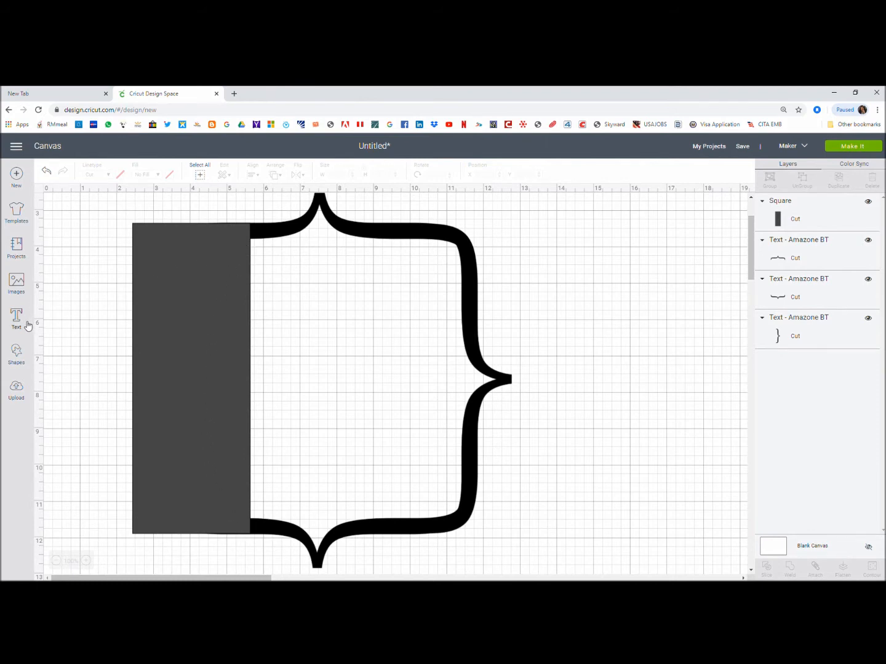
- Add a second square and stretch it unproportionally to about 6.5 by 7.8 inches, filling the frame's interior up to the right brace
click(20, 356)
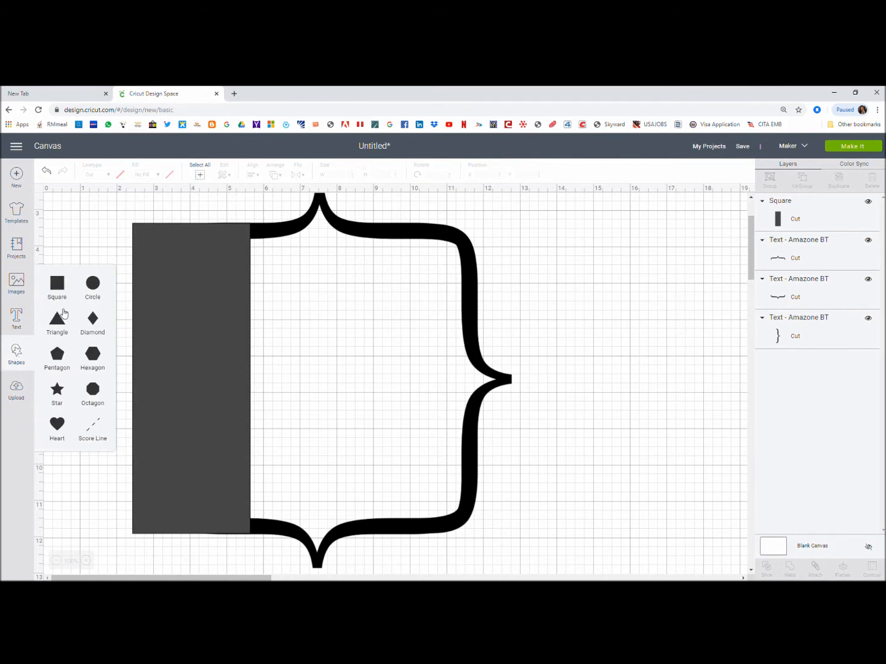
click(59, 283)
drag(153, 230, 261, 291)
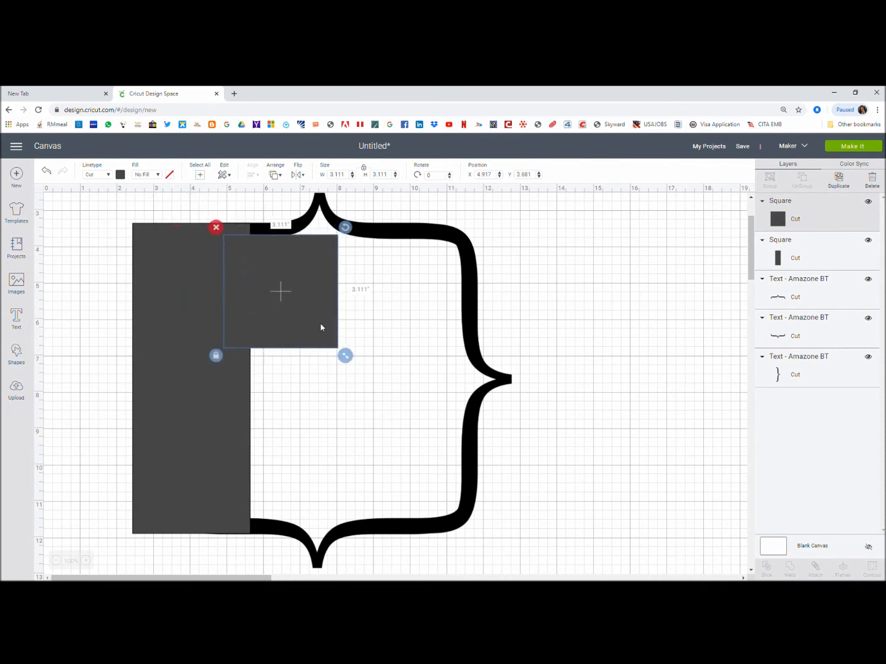
click(215, 356)
drag(347, 358, 474, 537)
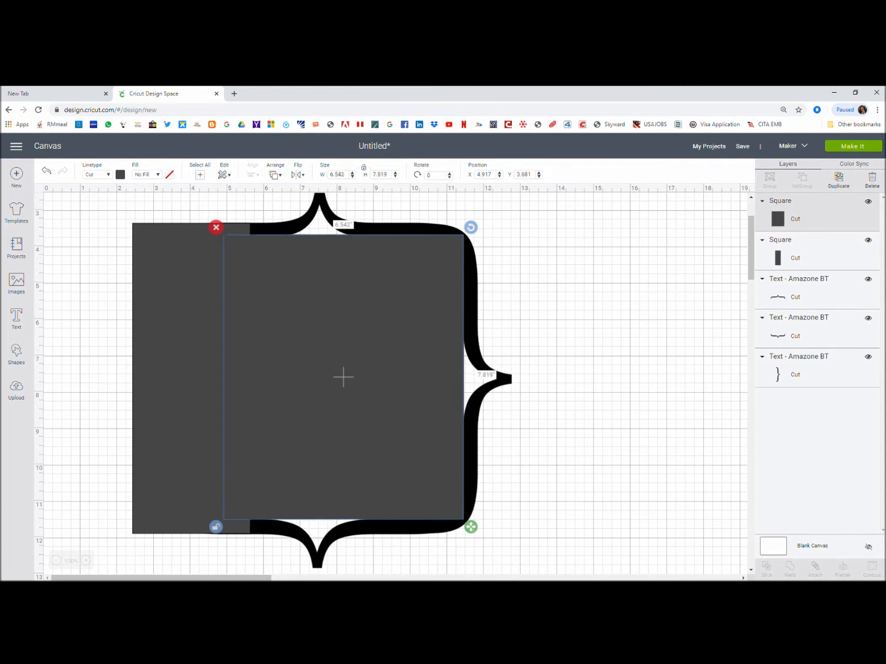
click(105, 315)
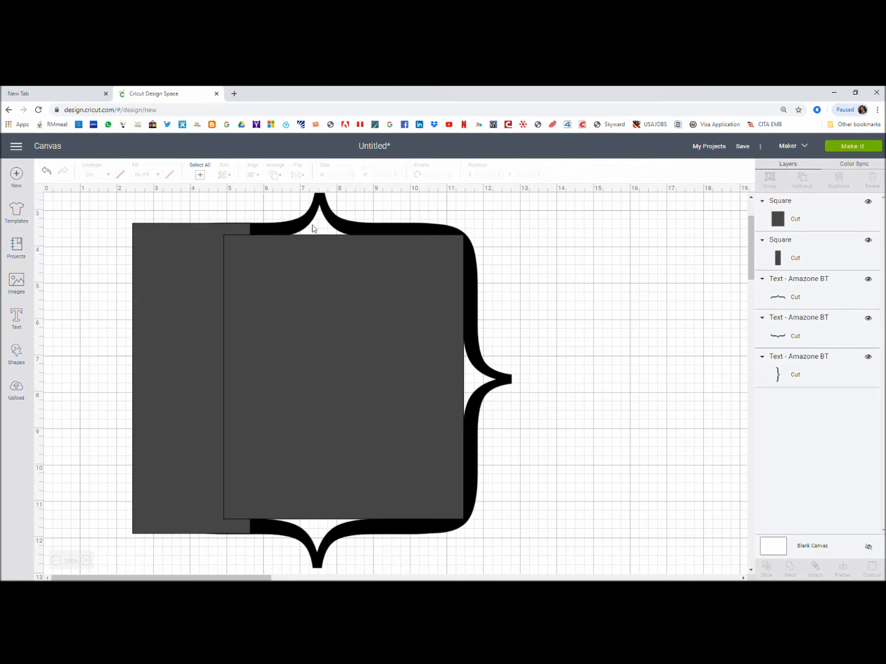
- Add a triangle, color it red and place it in the point of the top brace
click(17, 353)
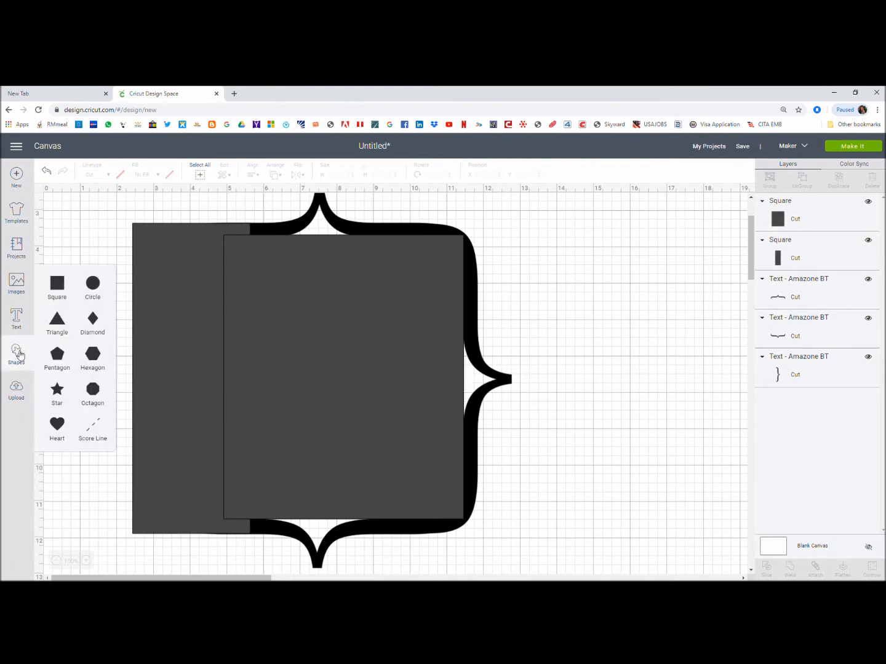
click(54, 321)
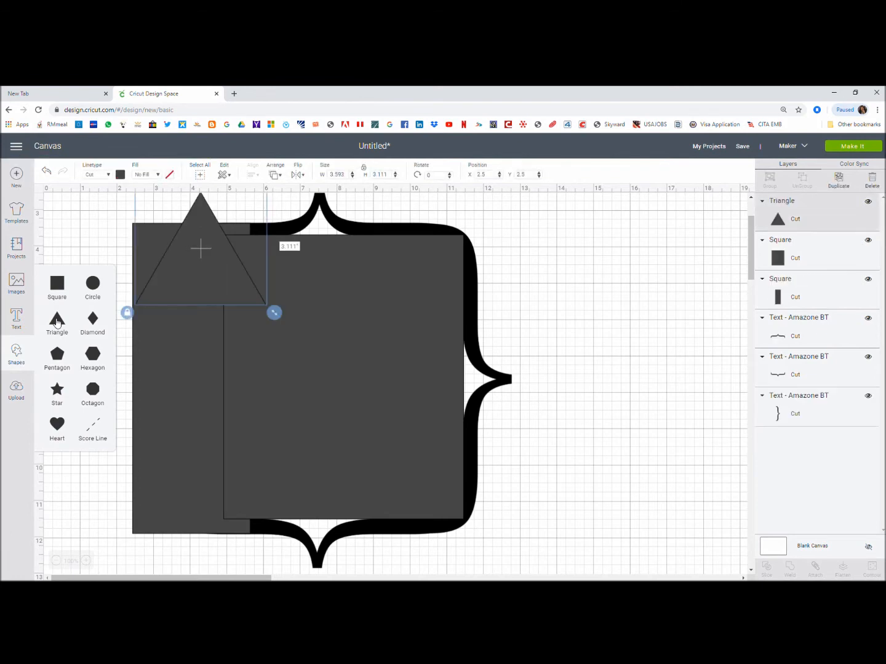
drag(197, 248, 298, 295)
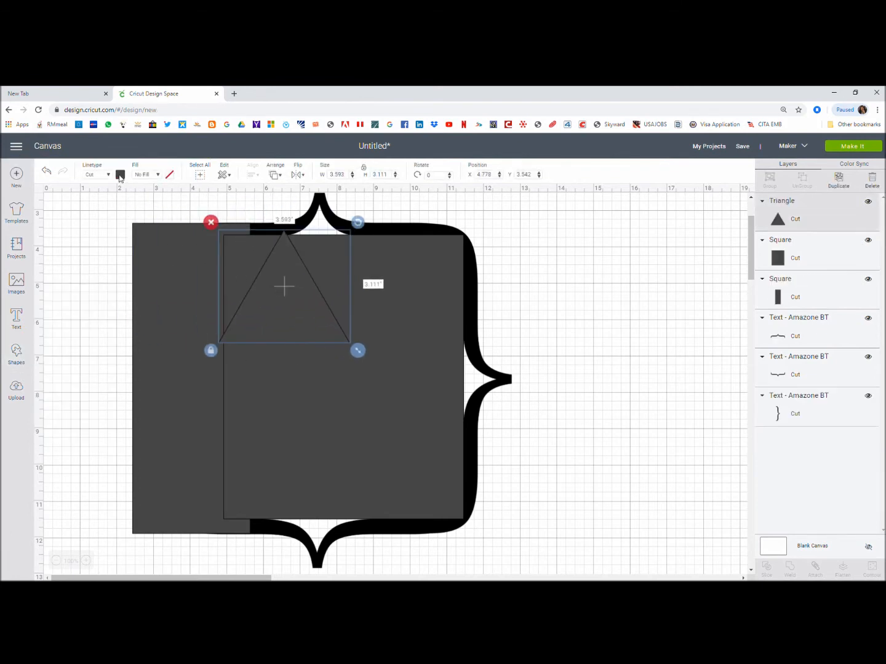
click(121, 175)
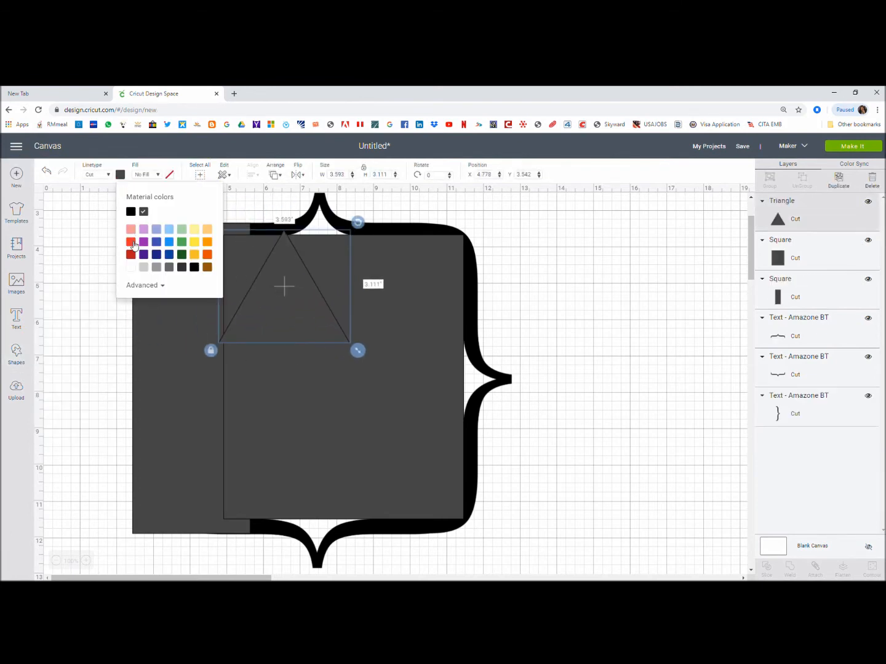
click(131, 242)
drag(283, 287, 323, 263)
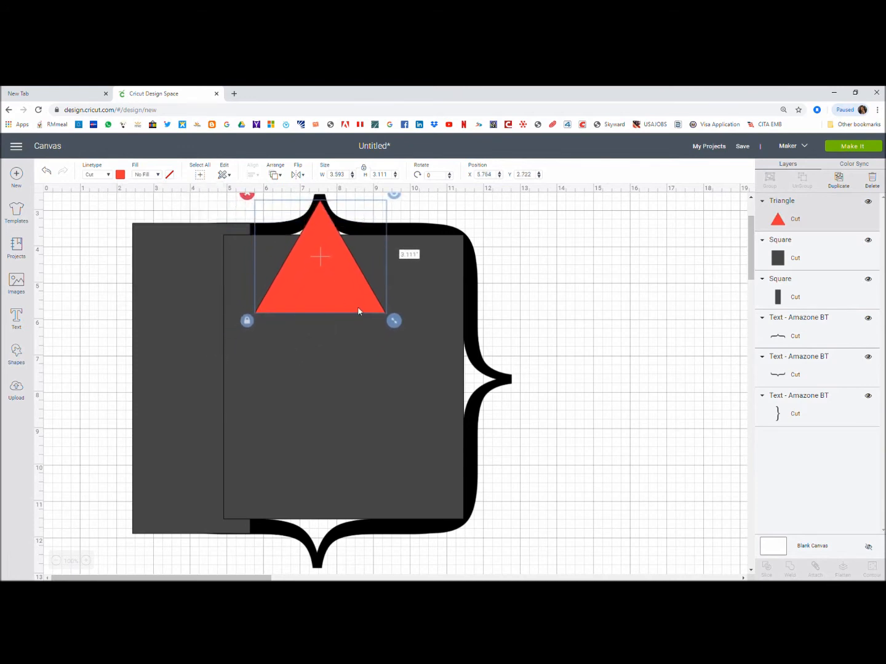
- Flatten the red triangle unproportionally to about 3.5 inches wide and 1.7 inches high
click(247, 321)
drag(394, 321, 393, 275)
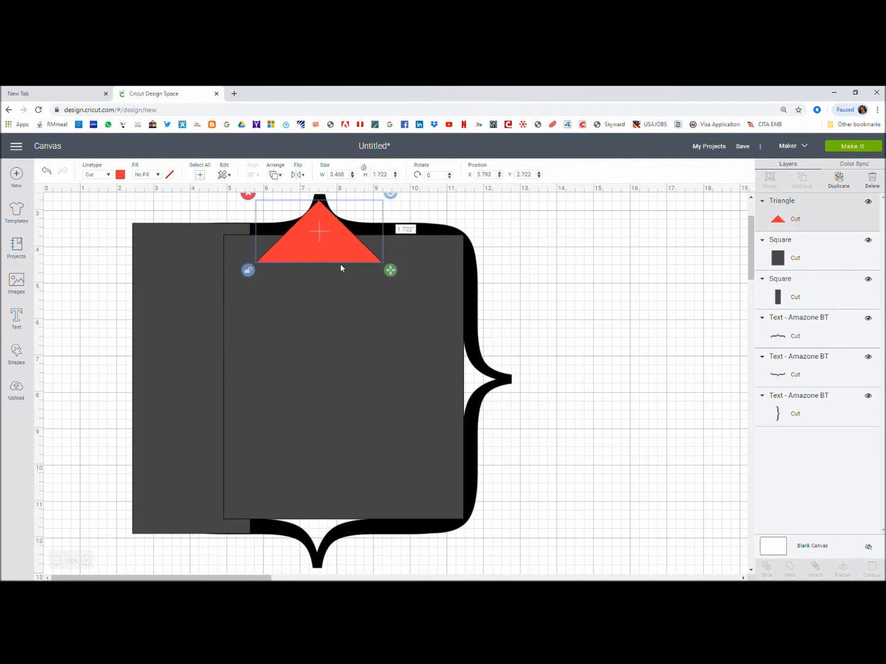
click(286, 325)
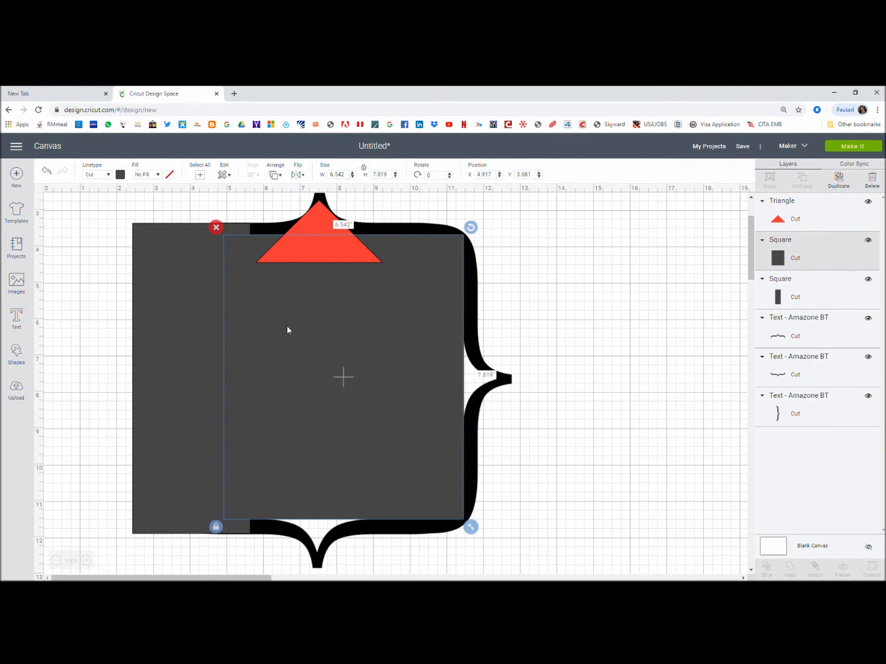
- Duplicate the red triangle, rotate the copy about 89° and place it in the point of the right brace
click(311, 252)
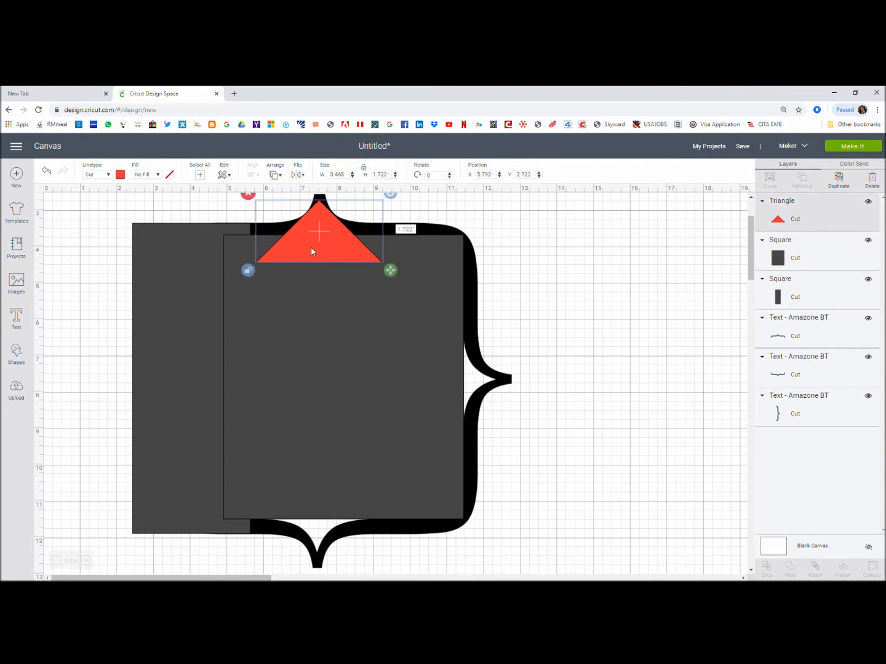
right_click(311, 252)
click(334, 336)
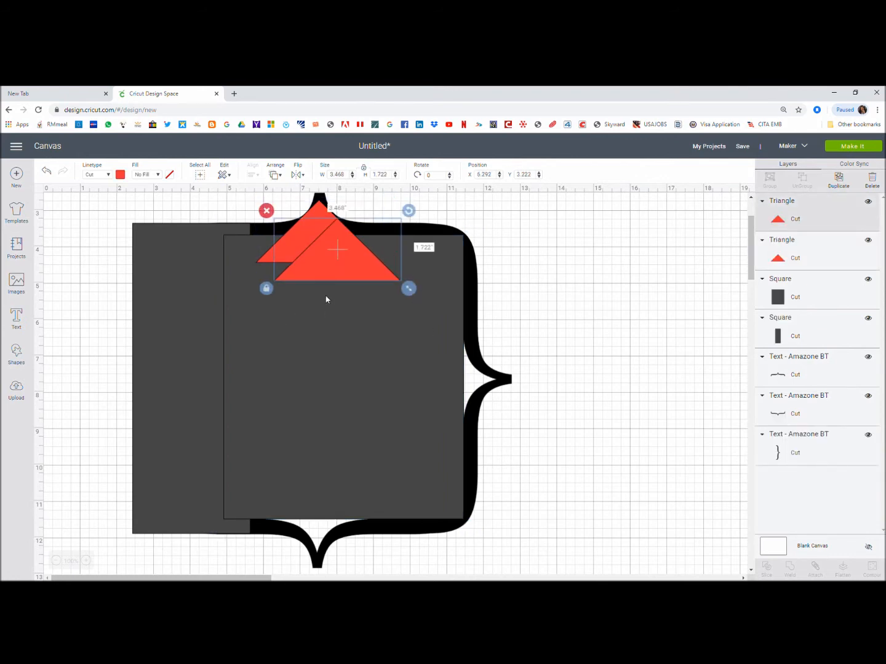
drag(327, 258, 364, 371)
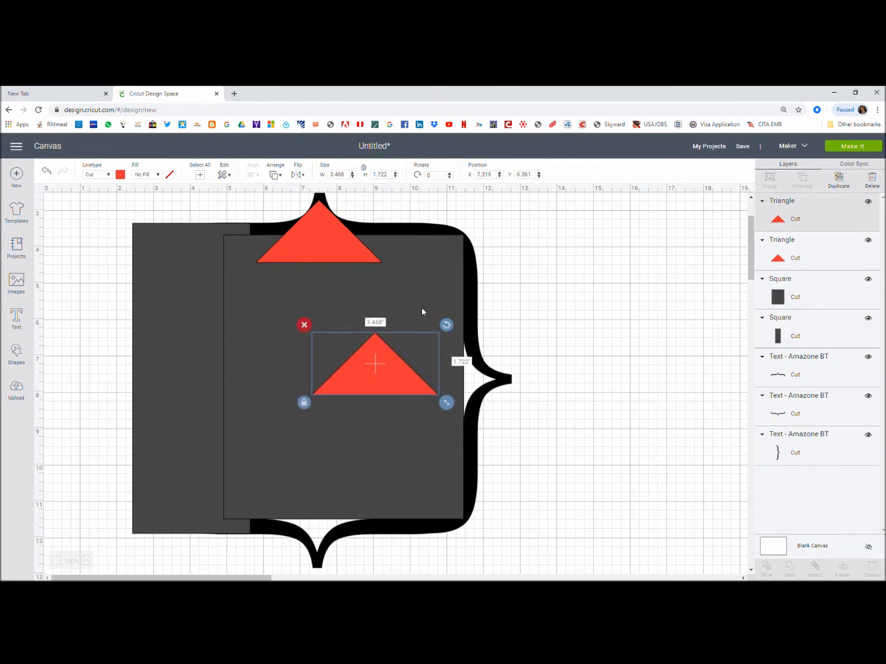
drag(446, 326, 435, 462)
drag(378, 358, 471, 374)
- Narrow the right triangle to about 1.2 by 3.4 inches and shift it right into the brace's point
click(427, 452)
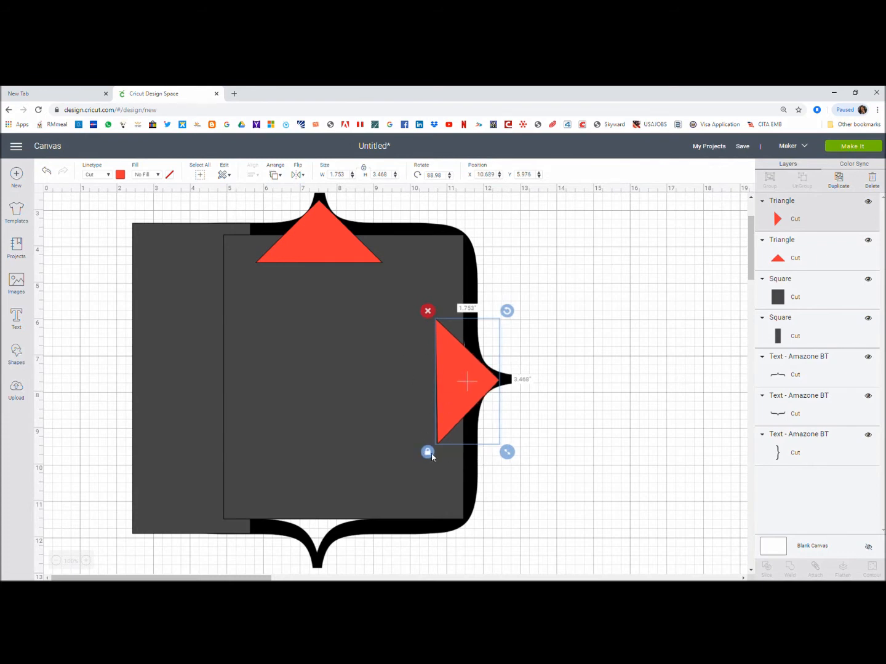
drag(506, 457, 487, 455)
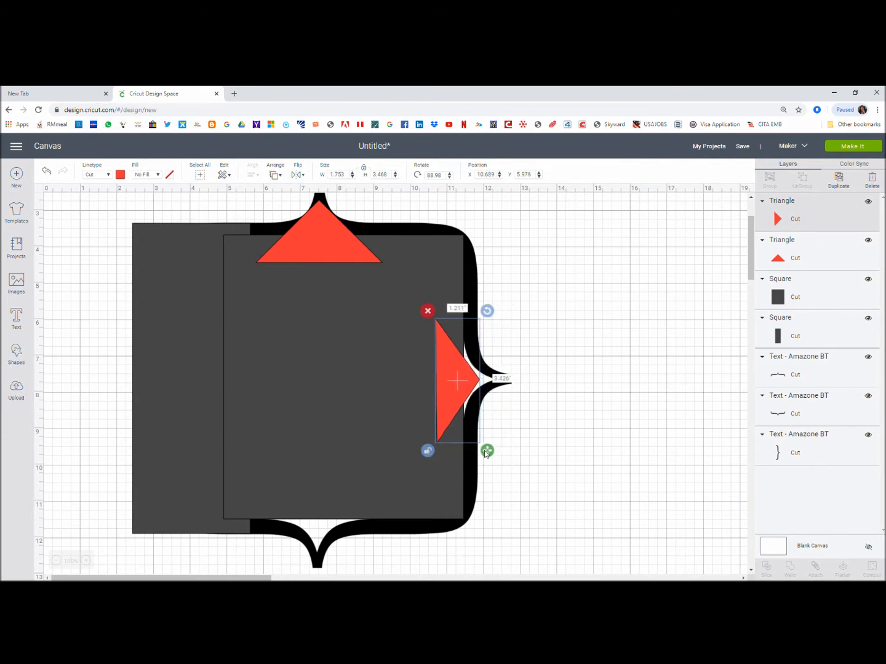
drag(453, 399, 468, 400)
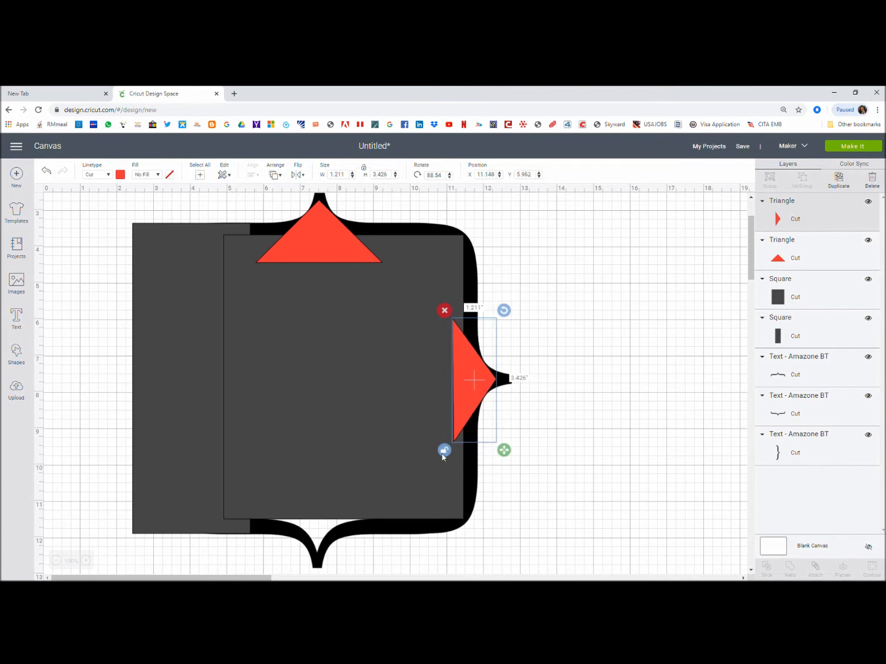
click(577, 435)
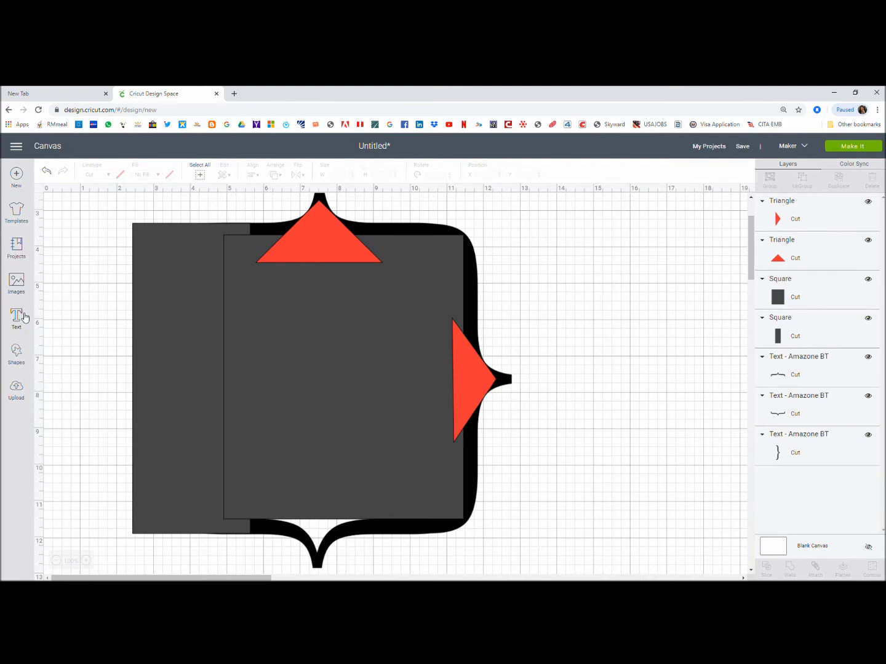
- Duplicate the top red triangle, rotate the copy about 179° and place it in the point of the bottom brace
right_click(317, 252)
click(337, 332)
drag(345, 265, 351, 384)
drag(398, 353, 215, 460)
drag(346, 364, 336, 494)
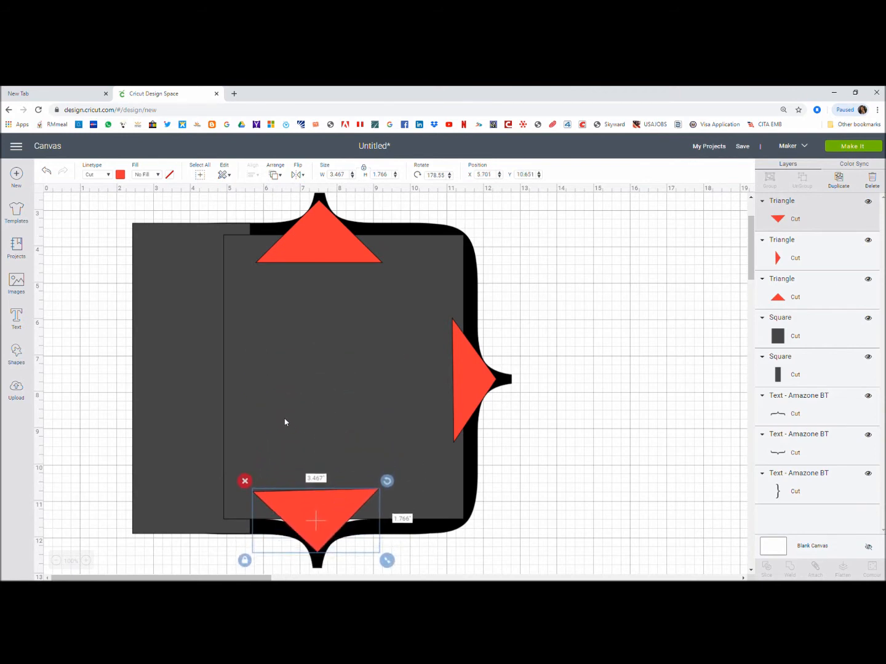
- Flatten the bottom triangle to about 3.5 by 1.15 inches and move it down into the brace's point
click(244, 562)
drag(387, 561, 388, 535)
drag(332, 504, 332, 530)
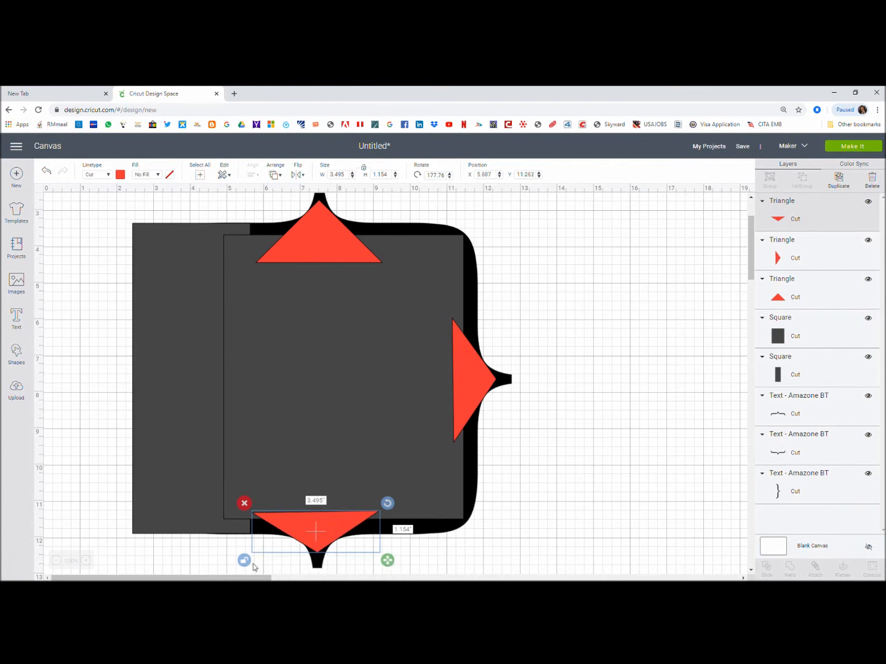
click(538, 490)
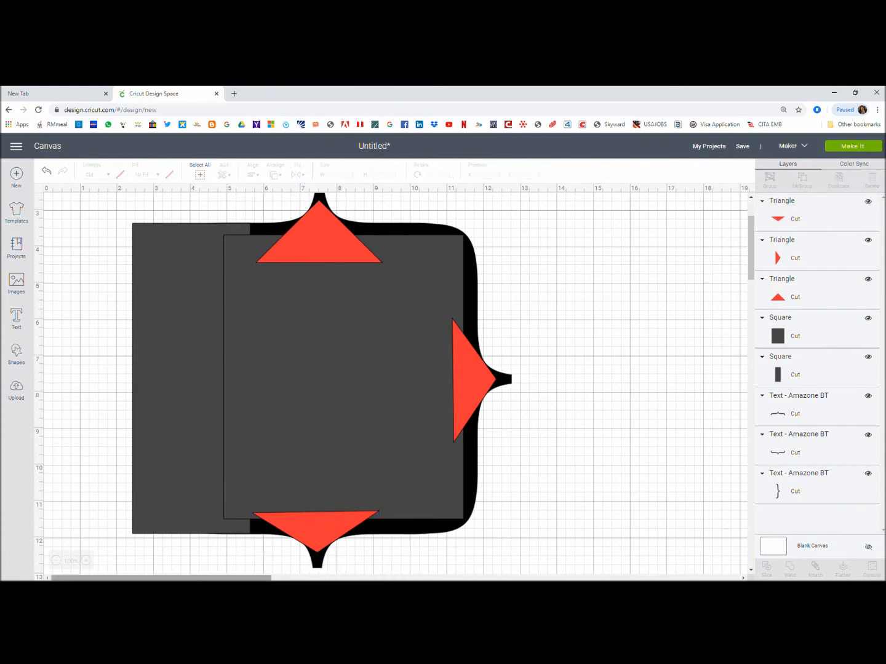
- Select all the braces, squares and triangles and weld them into one solid shape
click(56, 561)
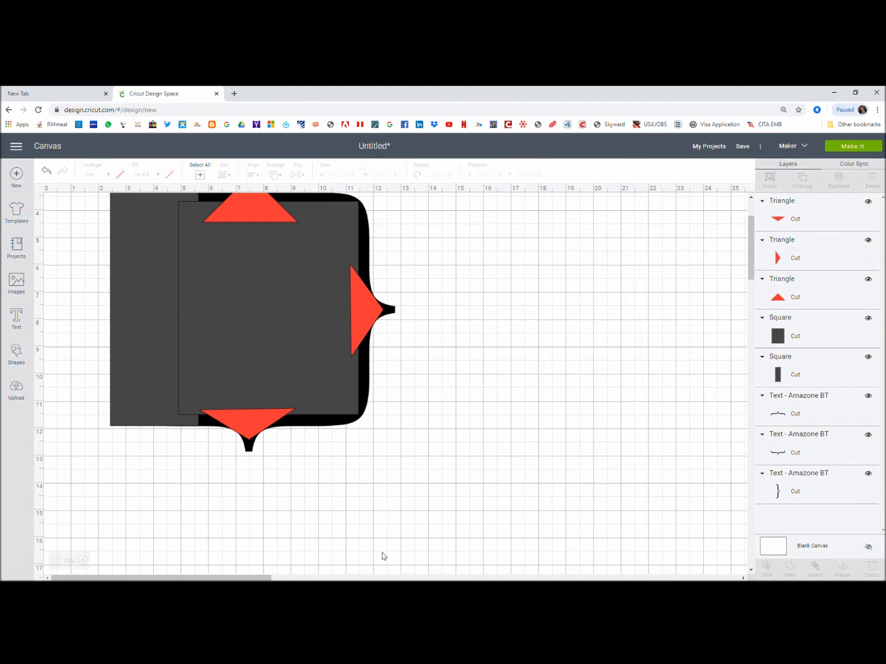
scroll(380, 511, up, 2)
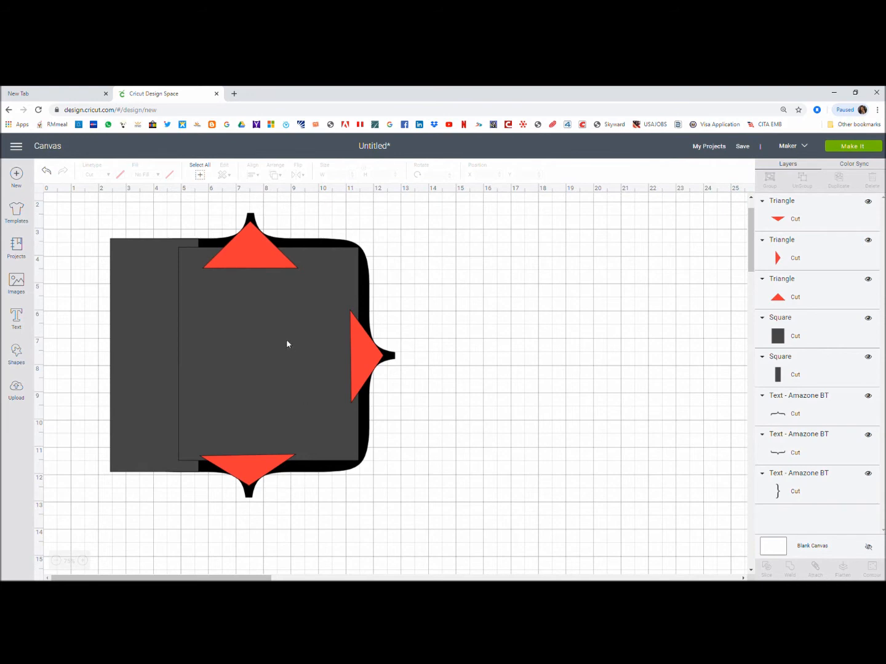
click(200, 177)
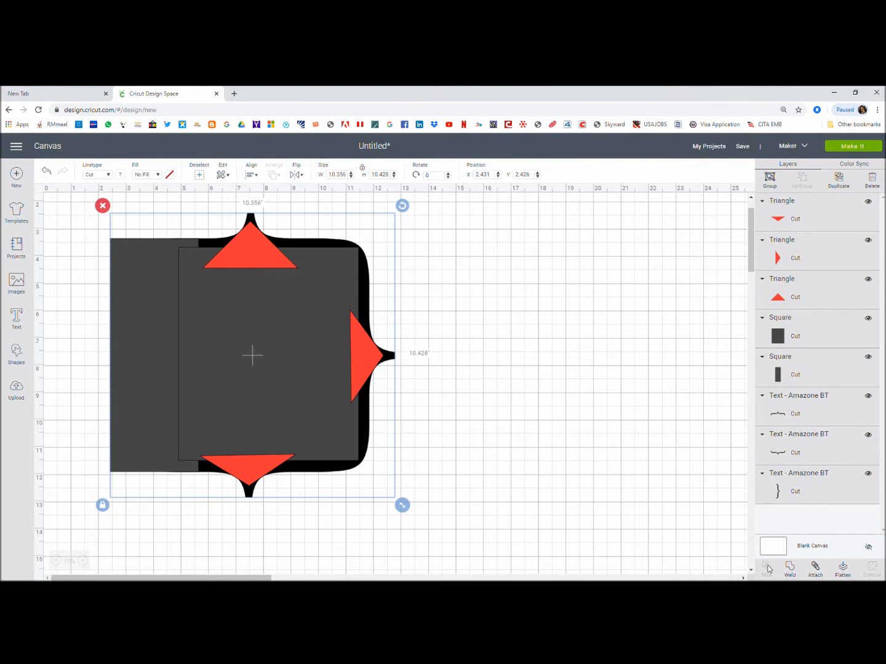
click(793, 569)
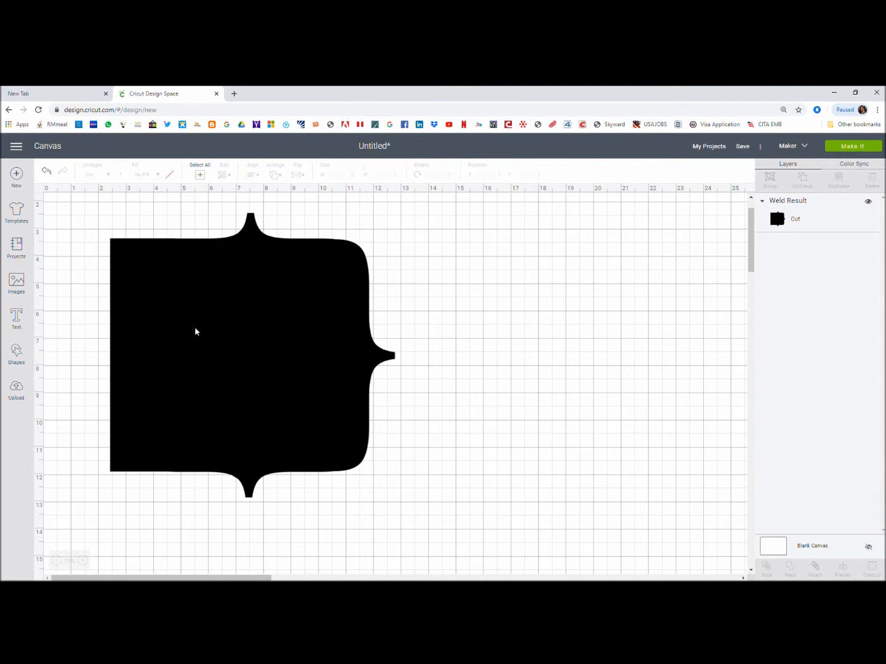
- Stretch the welded shape unproportionally to about 8.8 inches wide and 12.1 inches high
click(282, 305)
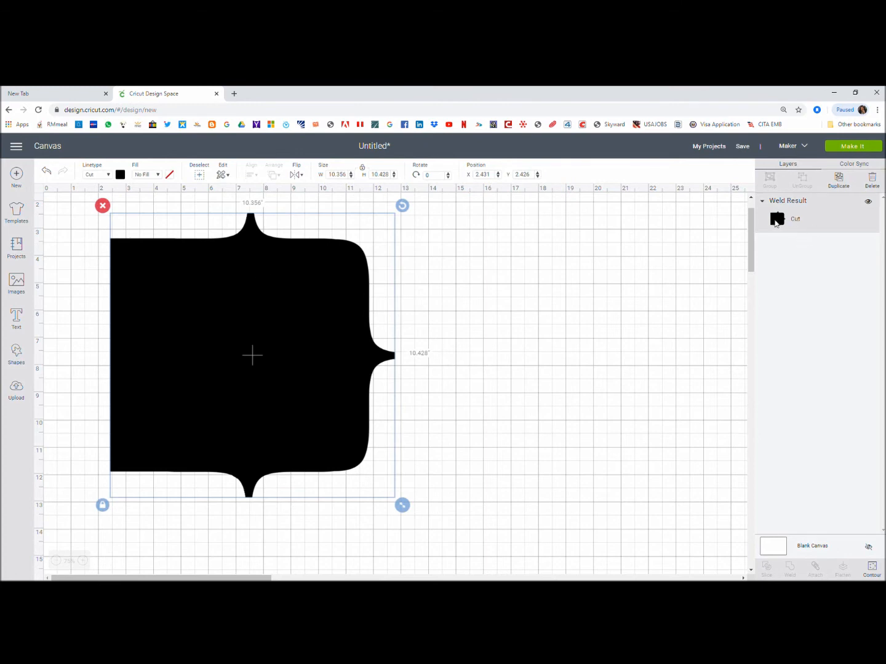
click(103, 505)
drag(402, 505, 363, 553)
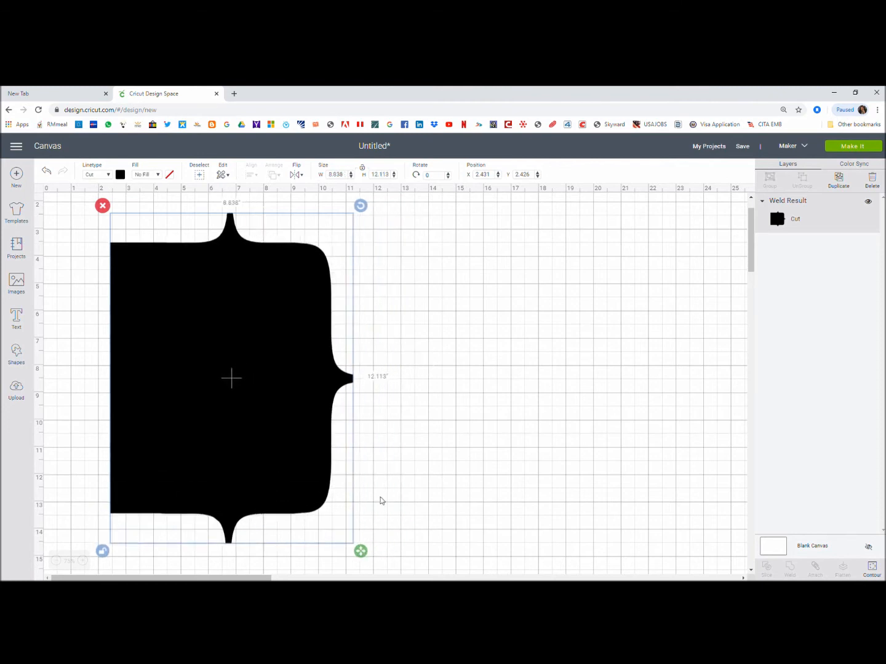
- Move the welded shape toward the canvas's upper-left corner, to about X 1, Y 1.8
drag(197, 407, 176, 405)
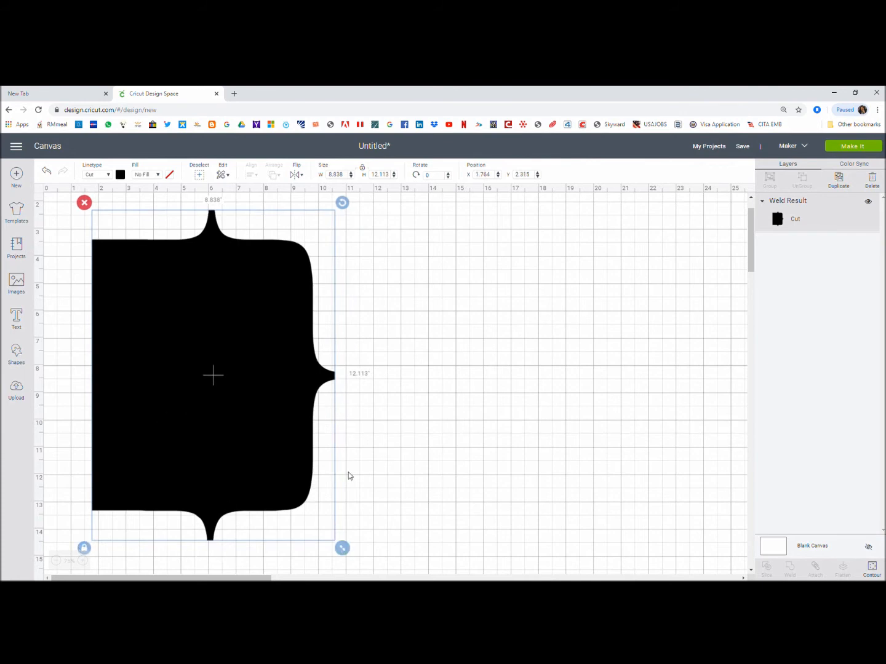
drag(282, 415, 260, 406)
click(442, 389)
scroll(445, 388, down, 2)
scroll(445, 388, up, 2)
drag(242, 413, 240, 408)
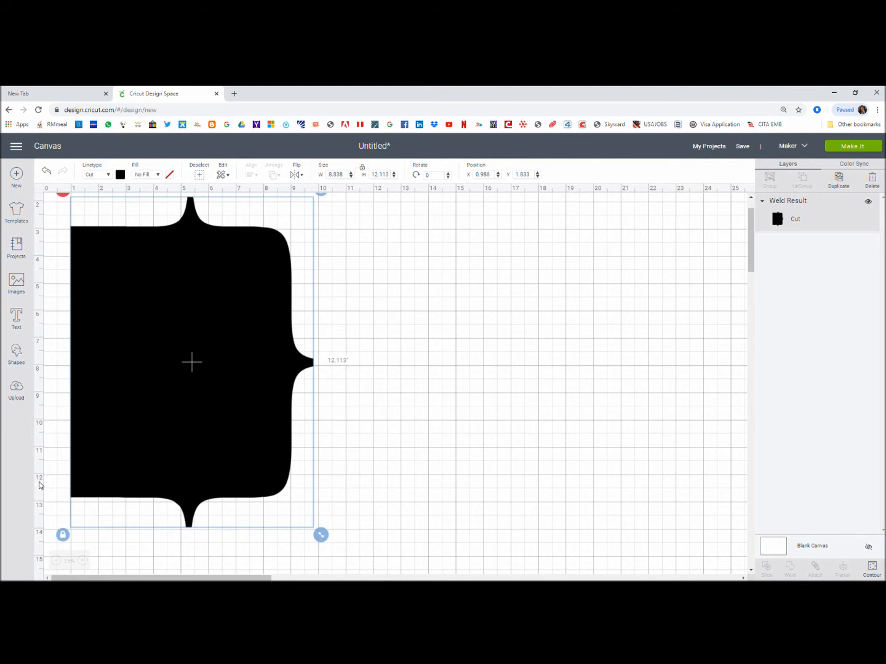
- Scale the welded shape proportionally to about 6.6 by 9.1 inches against the canvas's left edge, and send it to the cutting mat preview
drag(321, 534, 268, 454)
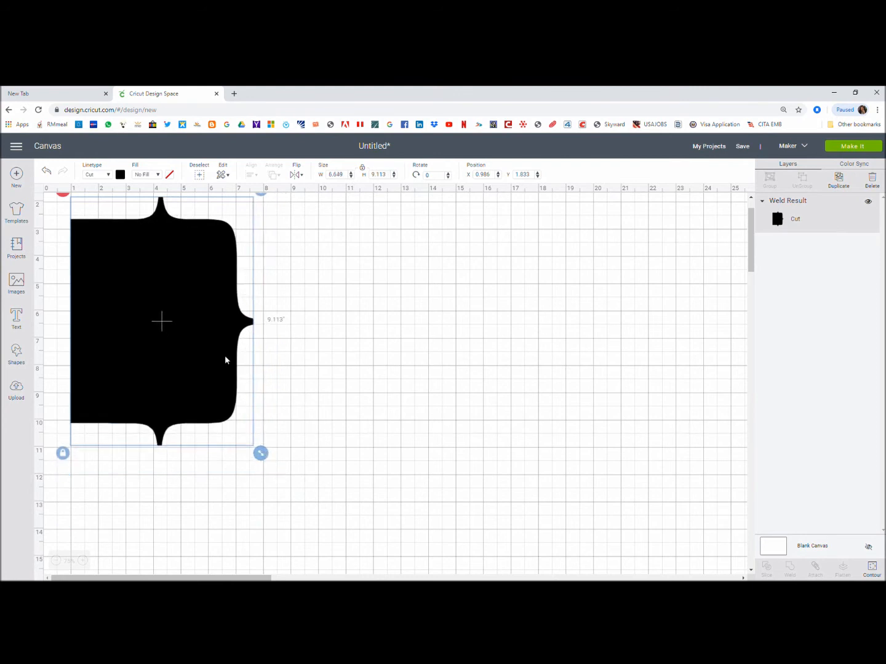
drag(215, 362, 191, 366)
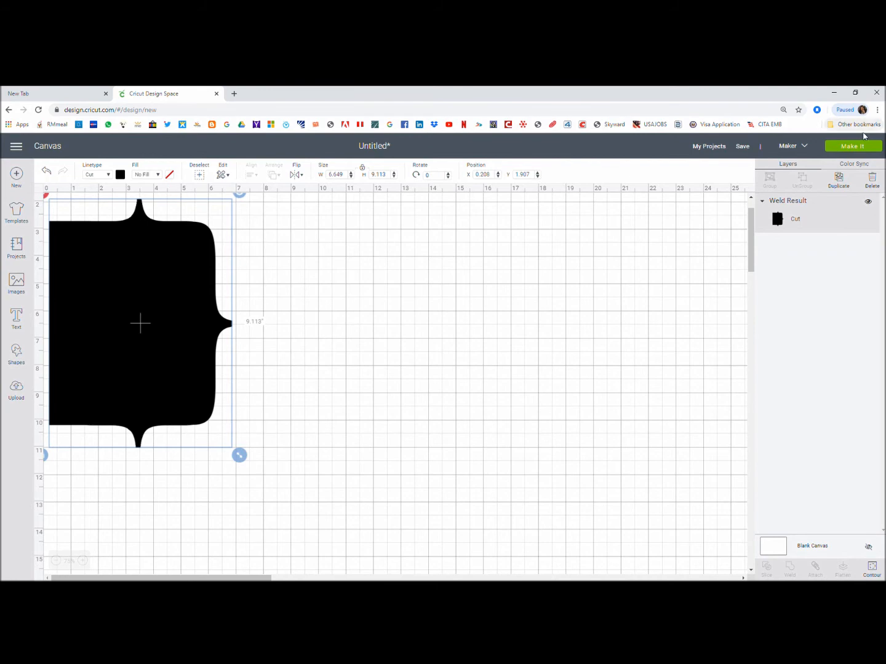
click(879, 147)
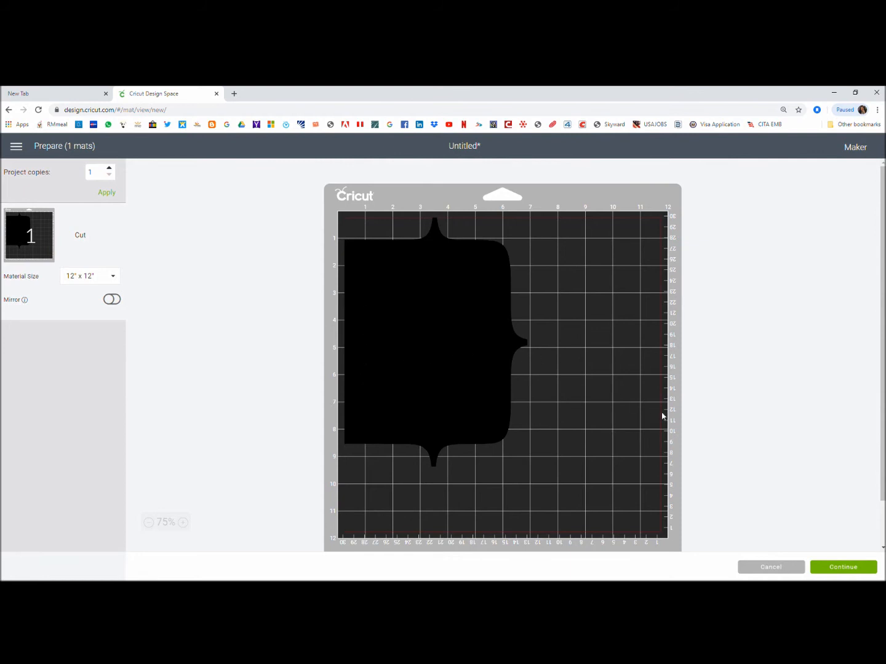
- Return from the mat preview to the canvas and enlarge the welded shape proportionally to about 8.1 by 11.1 inches
click(772, 567)
drag(120, 417, 129, 366)
drag(127, 363, 128, 364)
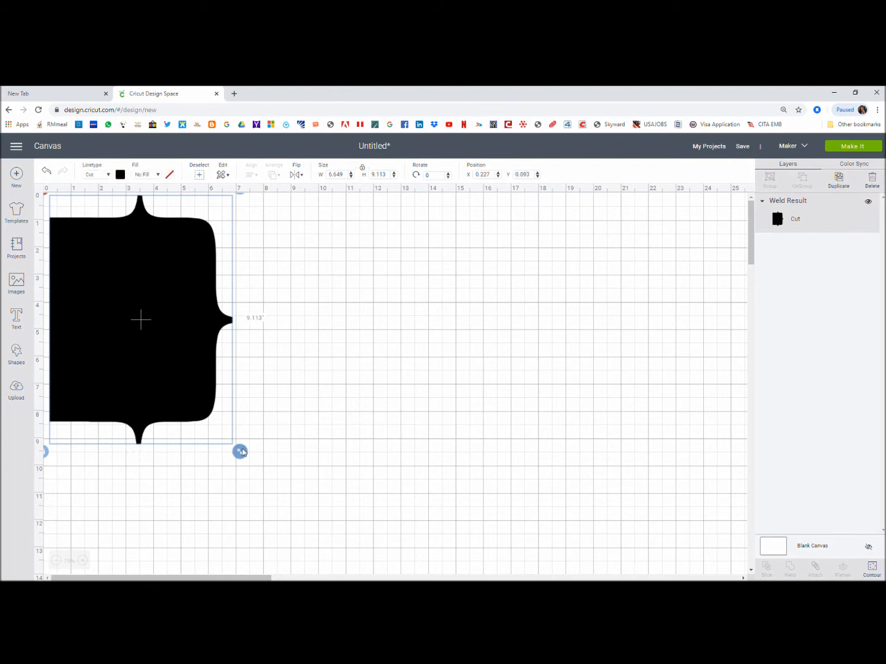
drag(242, 452, 279, 505)
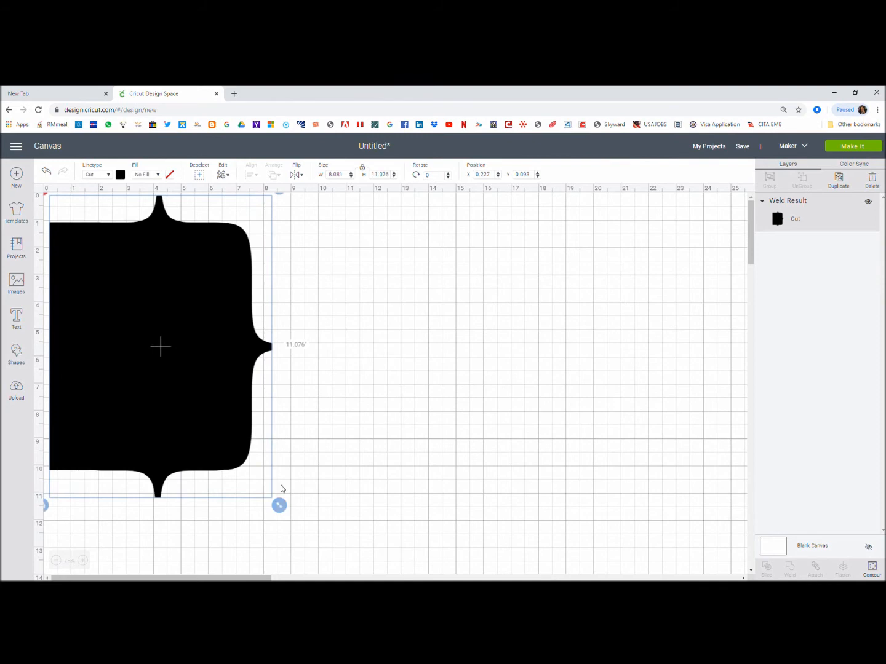
click(312, 385)
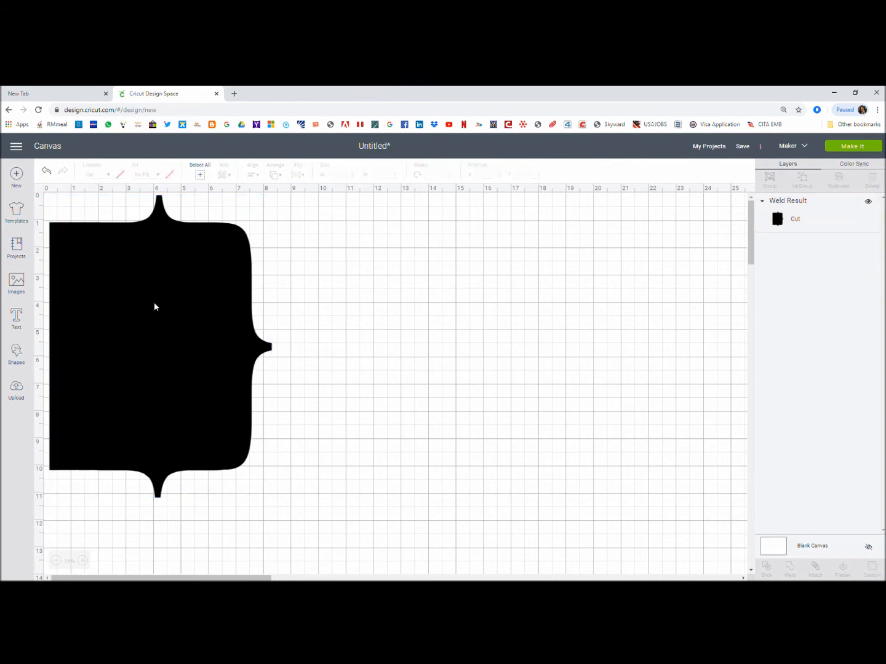
- Add a circle shape to the canvas and set its material colour to red
click(19, 353)
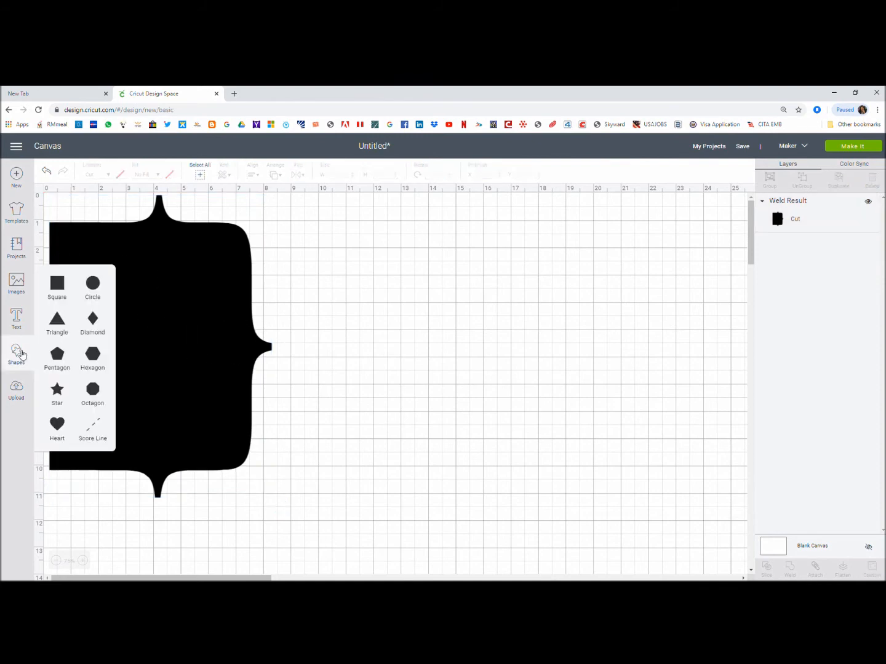
click(92, 284)
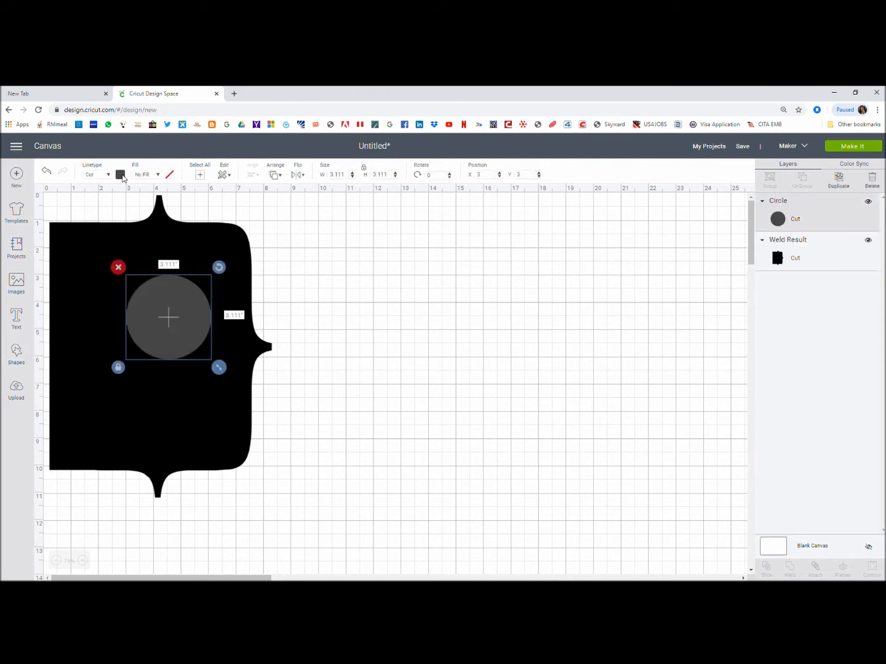
click(121, 176)
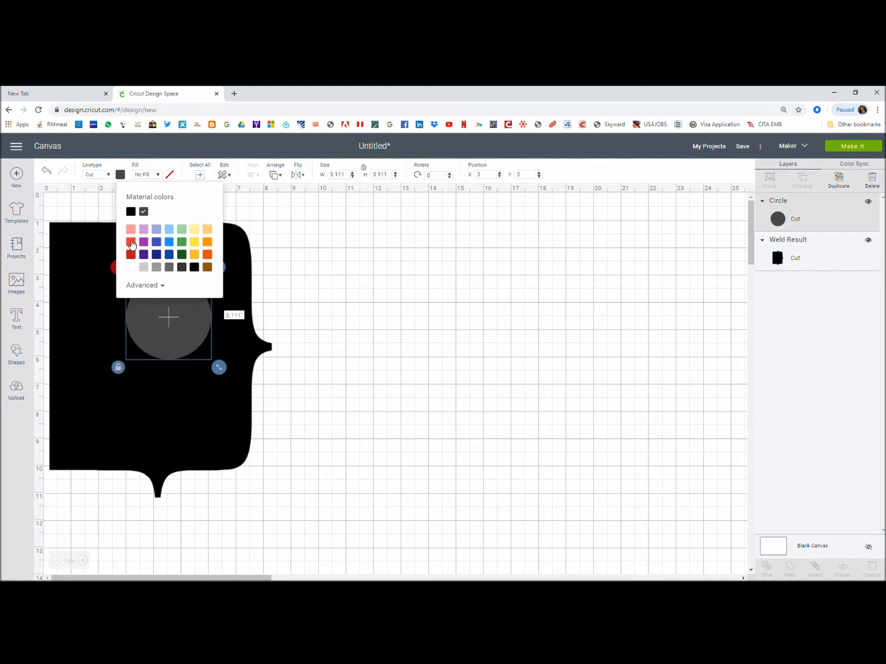
click(130, 241)
- Shrink the red circle to about 0.22 inches and place it near the welded shape's straight edge, at about X 0.83, Y 3.46
click(163, 348)
drag(163, 345, 114, 338)
drag(175, 364, 91, 284)
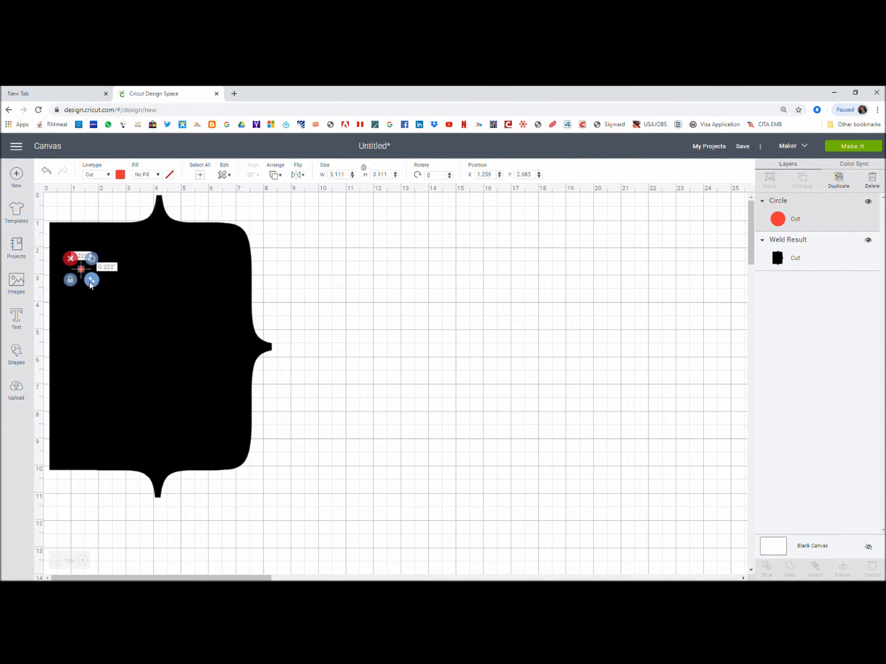
drag(81, 275, 70, 296)
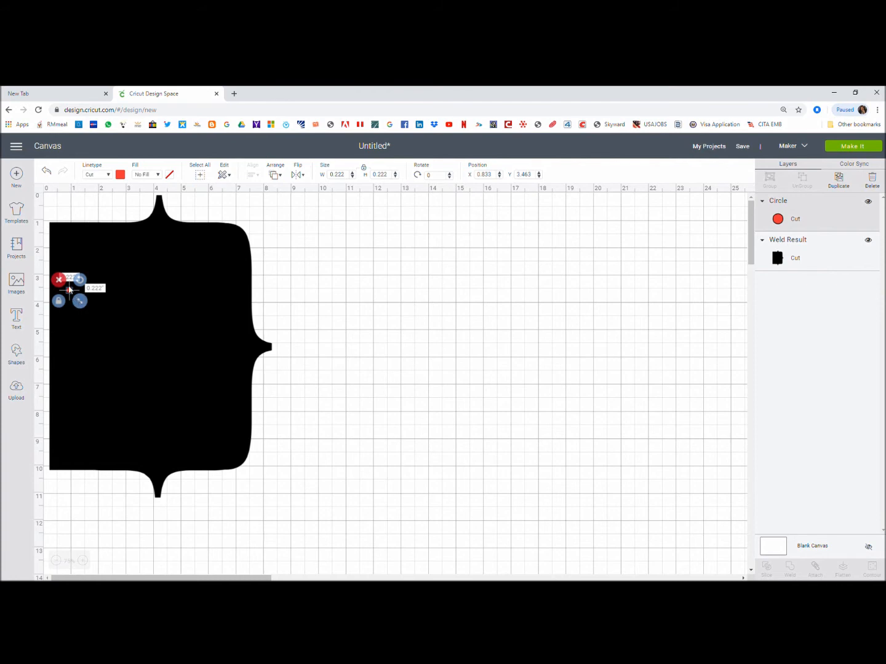
- Copy the small red circle and place the pasted copy below the original, at about X 0.76, Y 7.37
right_click(69, 292)
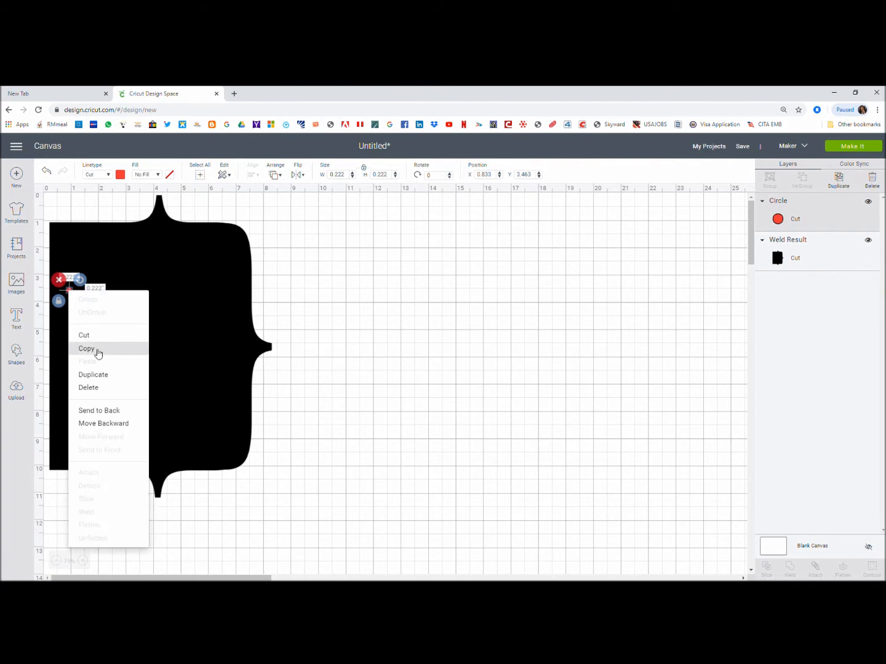
click(96, 349)
click(139, 350)
right_click(139, 350)
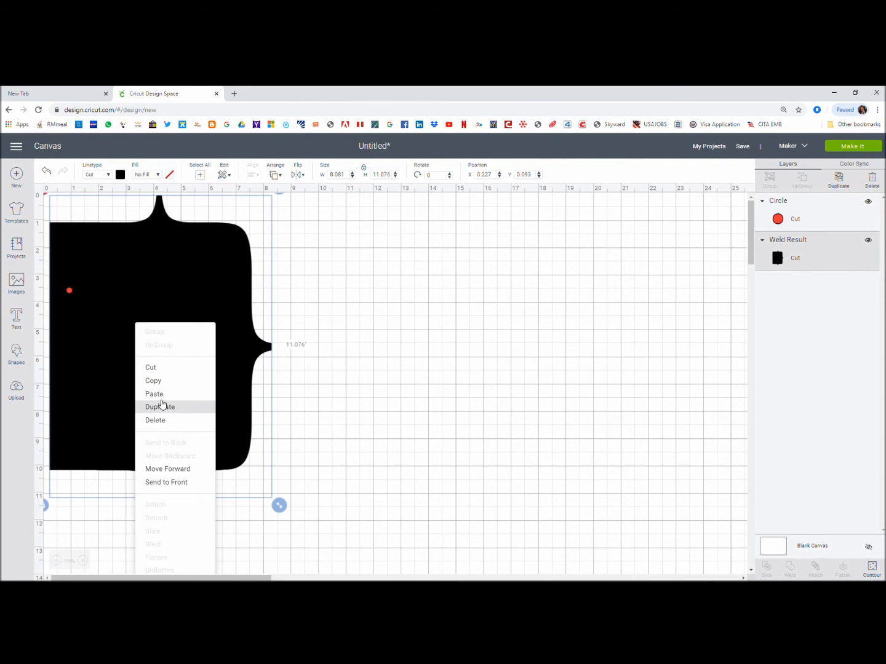
click(162, 394)
drag(83, 309, 66, 397)
click(441, 361)
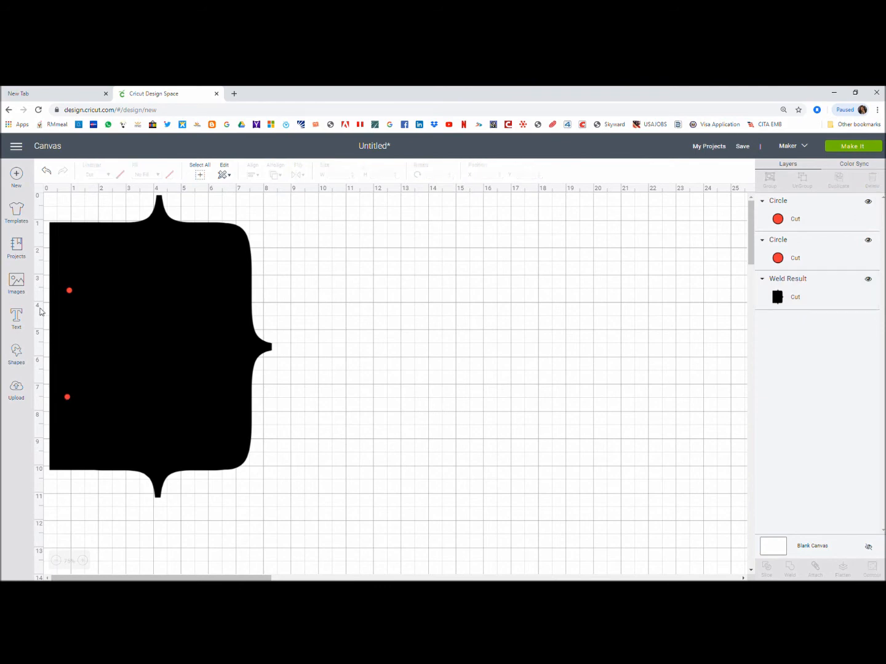
- Set the lower circle's X position to 0.833 to line it up with the upper circle, and compare both circles' positions
click(68, 291)
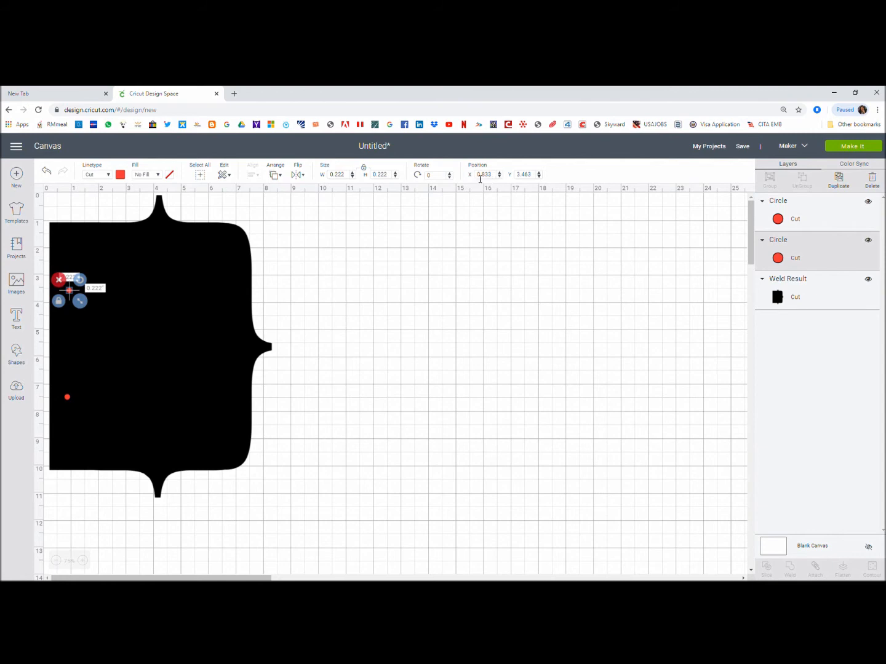
click(69, 399)
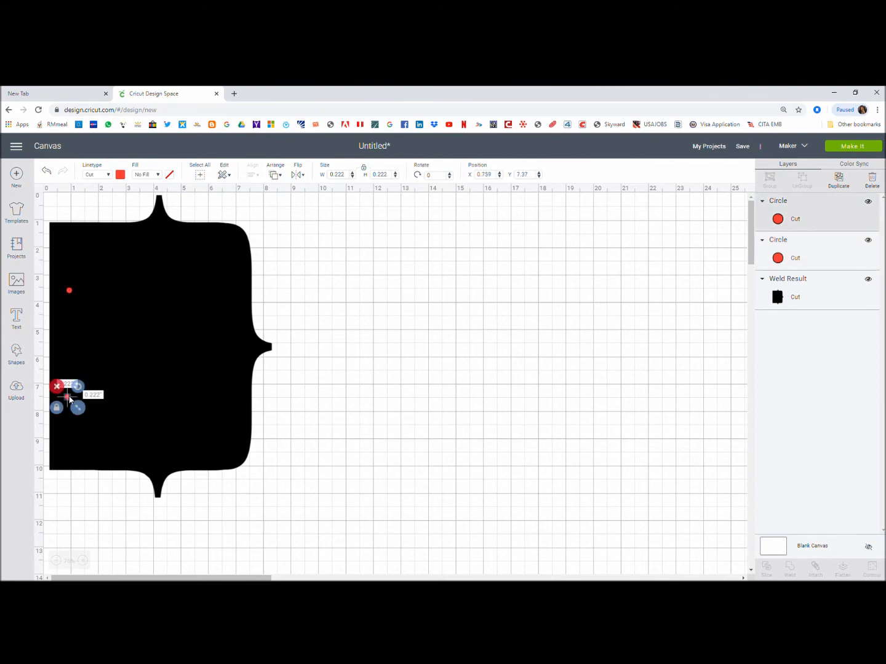
click(484, 175)
text(0.8333)
key(BackSpace)
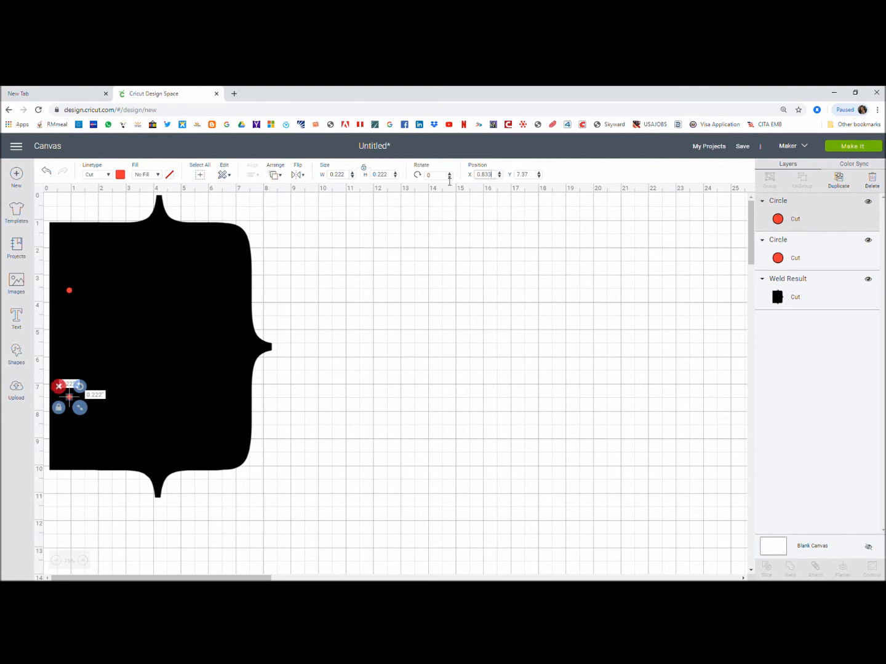
click(462, 362)
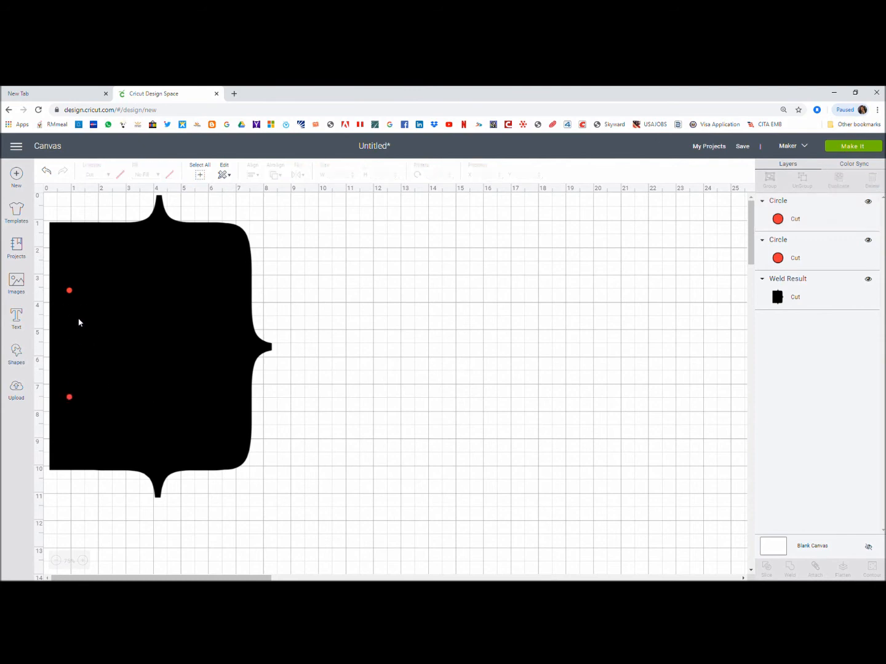
click(67, 291)
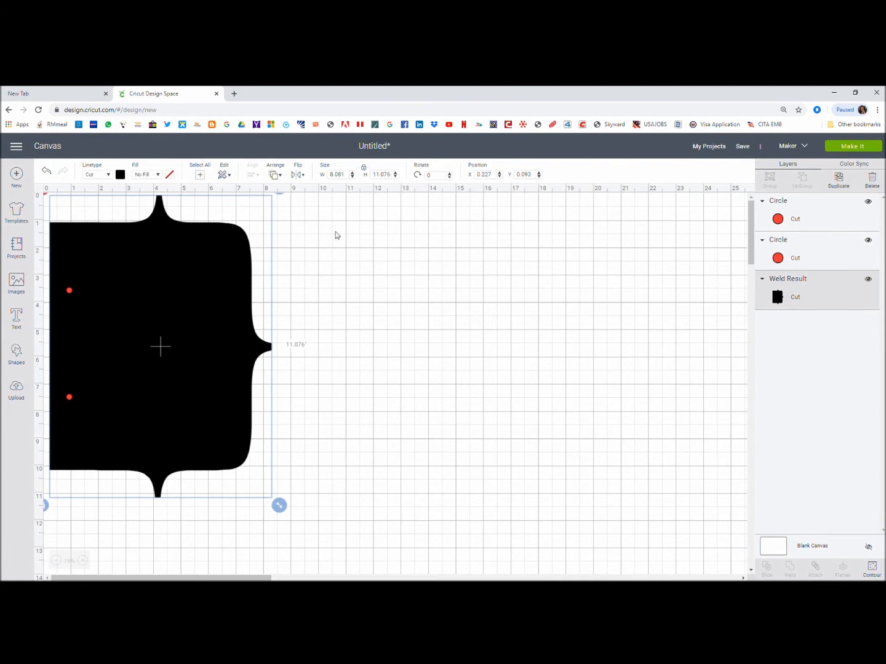
click(68, 291)
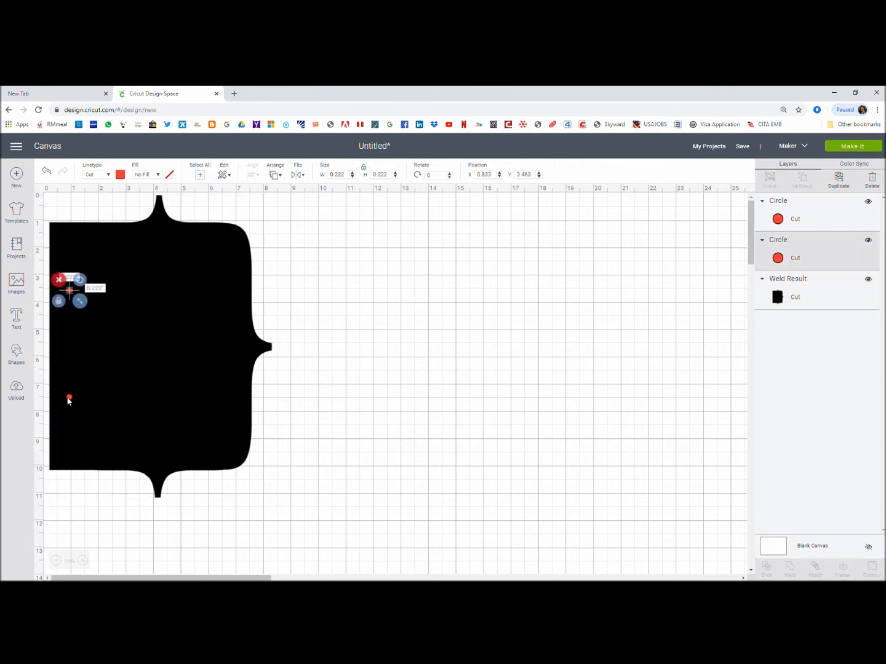
click(70, 398)
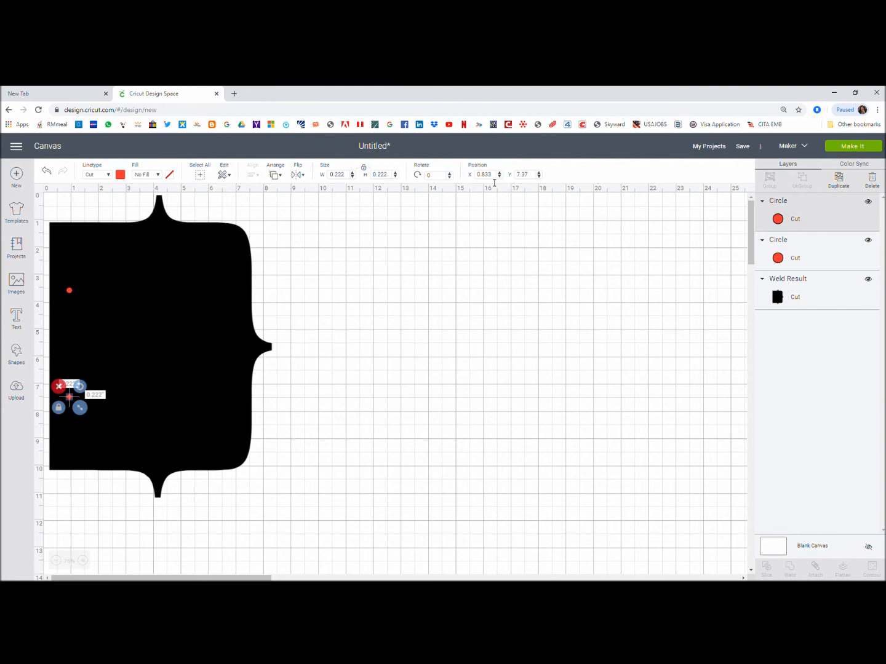
click(410, 340)
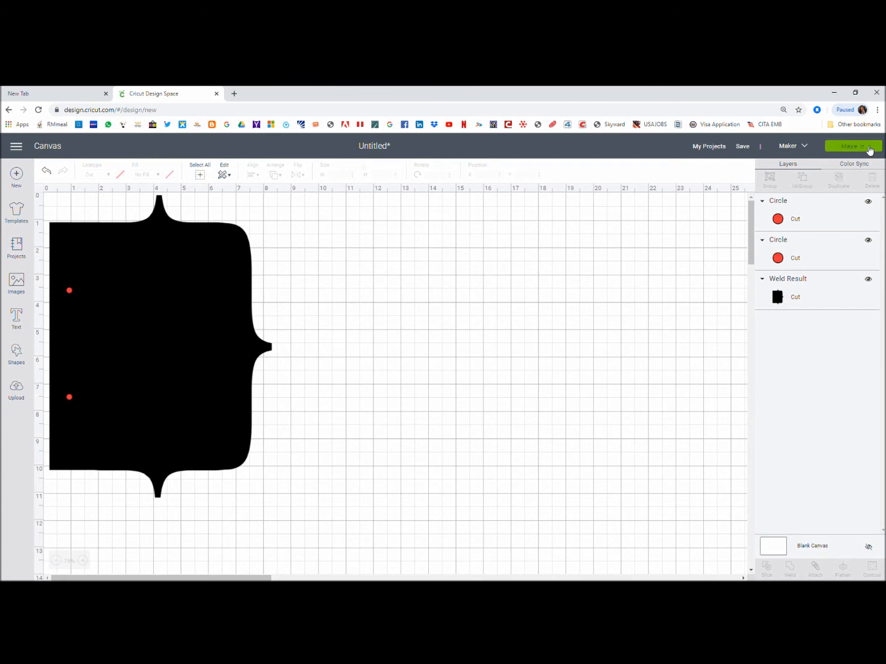
- Check the design in the mat preview, return to the canvas, and attach both circles to the welded shape
click(869, 152)
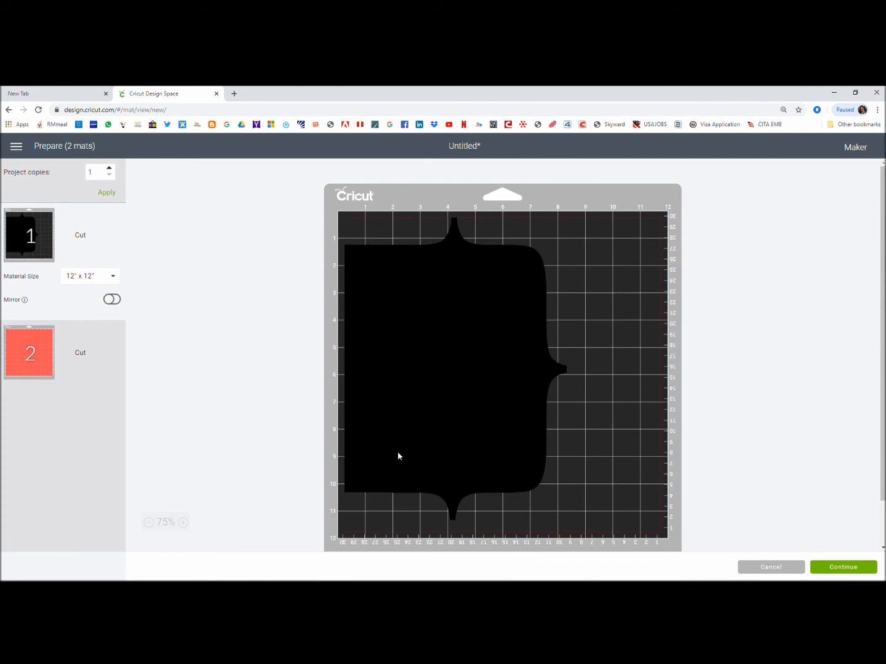
click(772, 567)
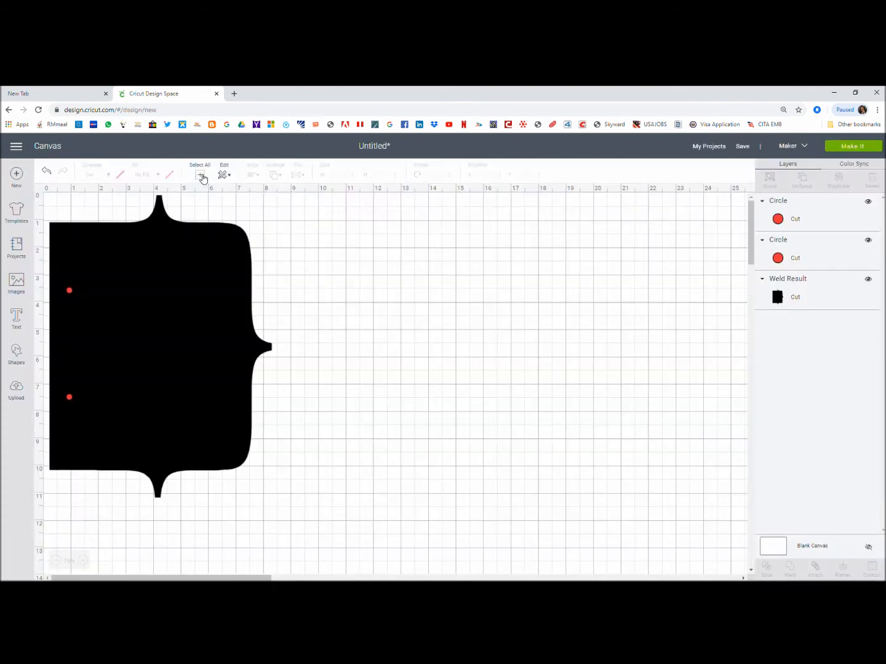
click(200, 174)
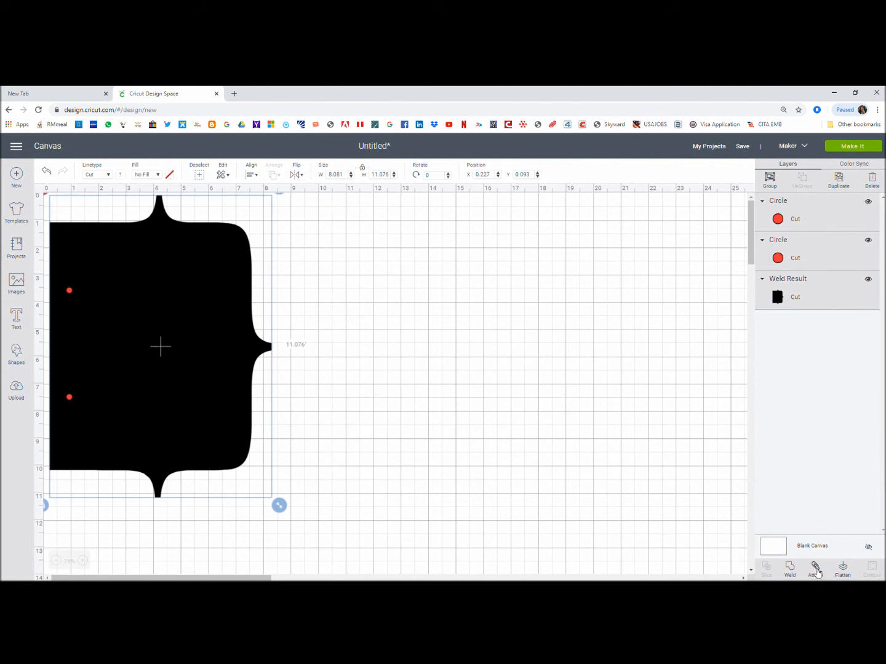
click(817, 568)
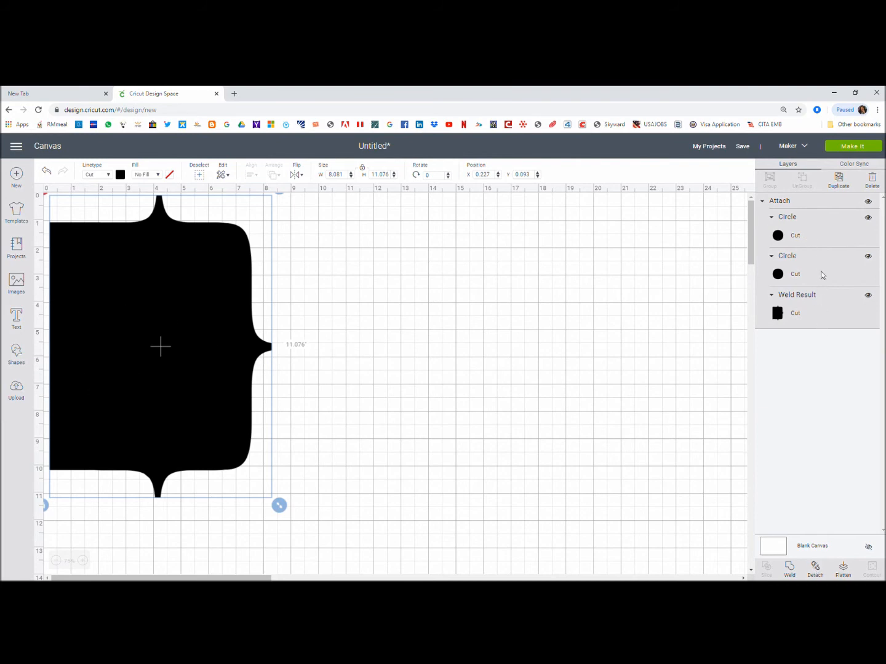
- Send the attached design to the cut setup and find and set Heavy Chipboard – 2.0 mm as the material
click(872, 152)
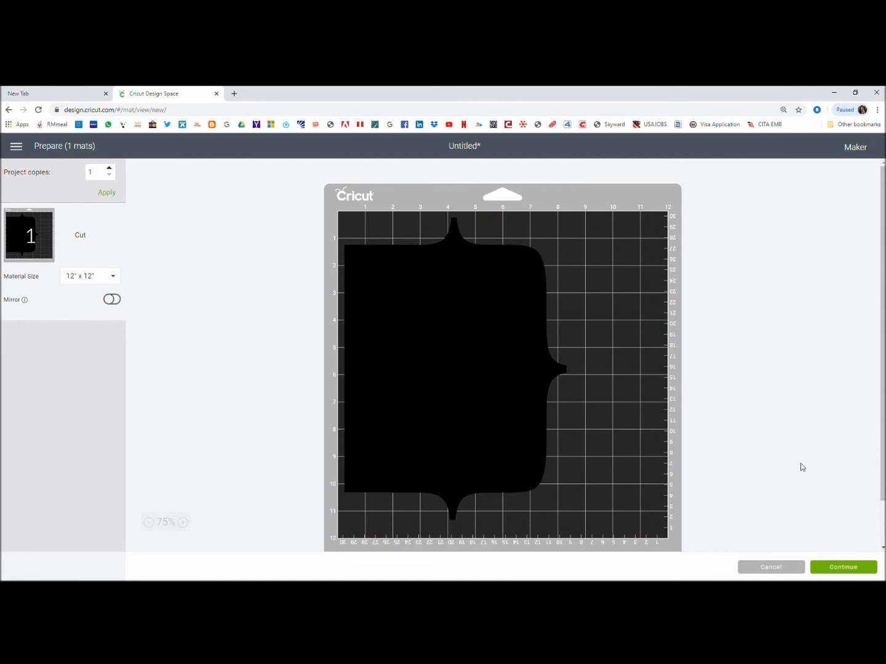
click(836, 570)
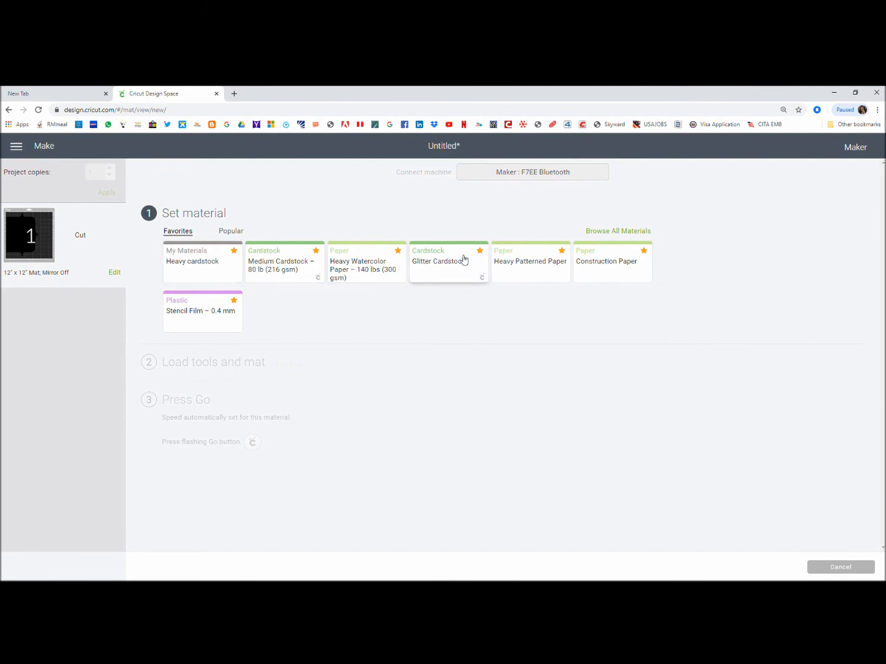
click(611, 232)
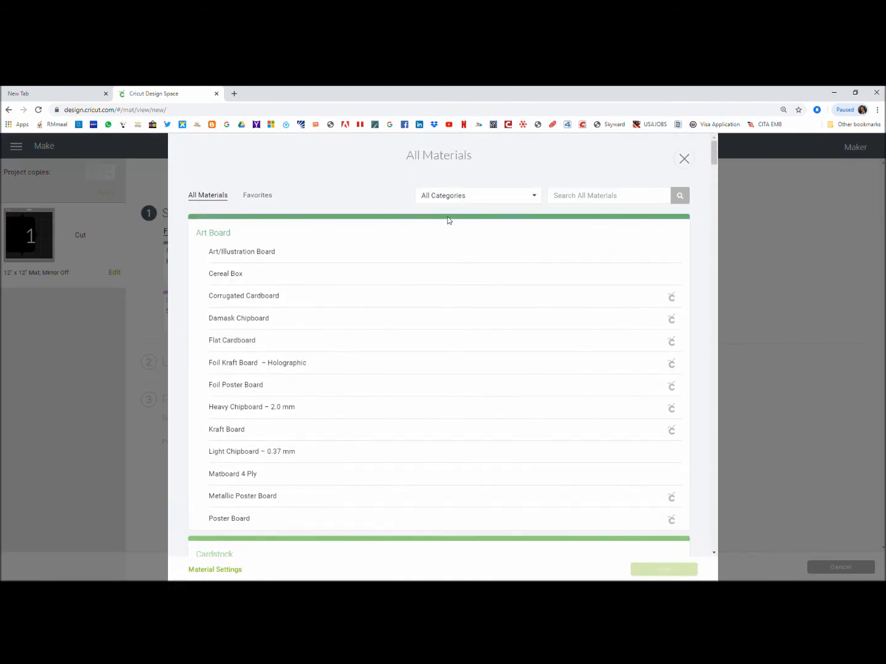
click(562, 197)
text(chipboard)
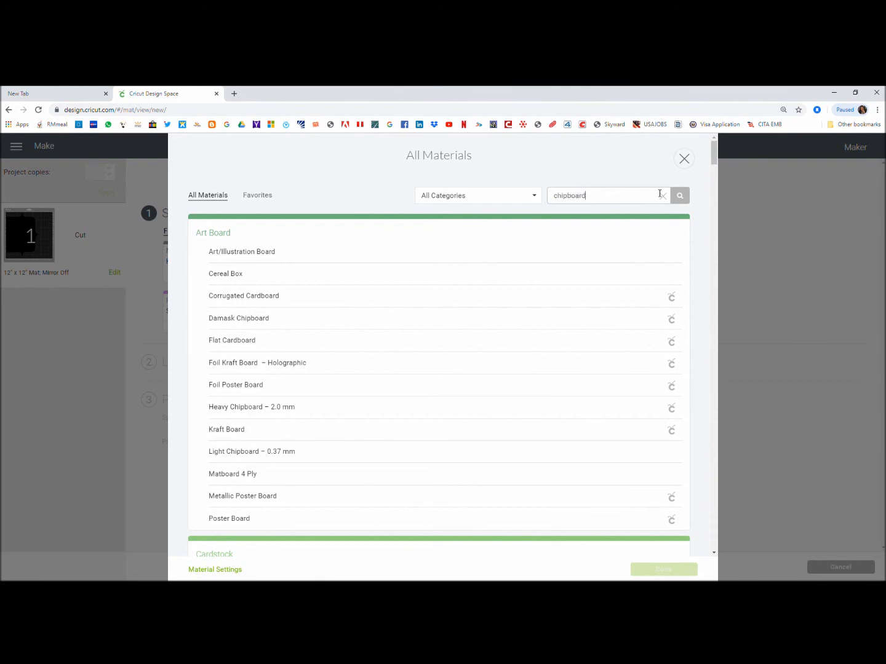
click(681, 197)
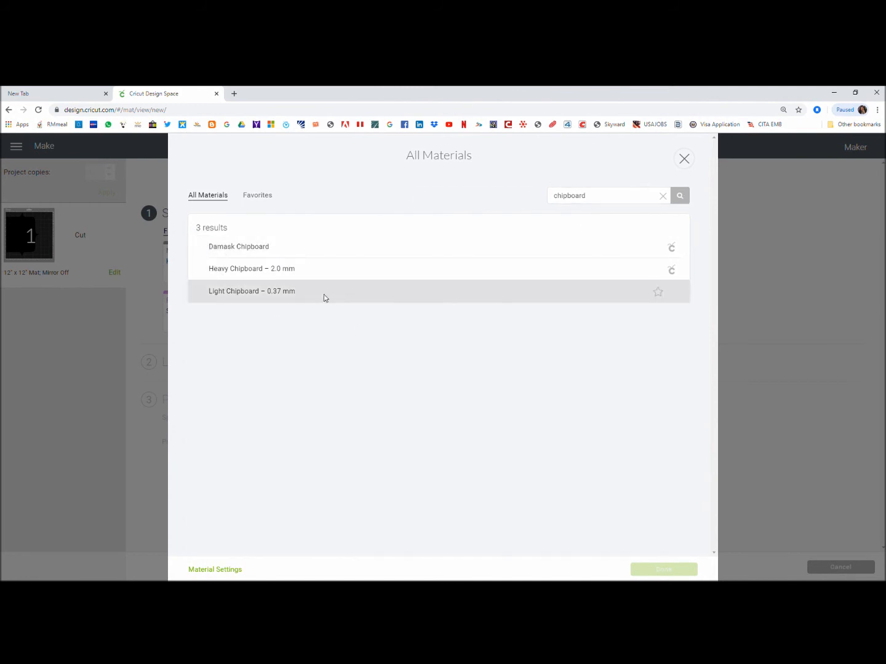
click(266, 269)
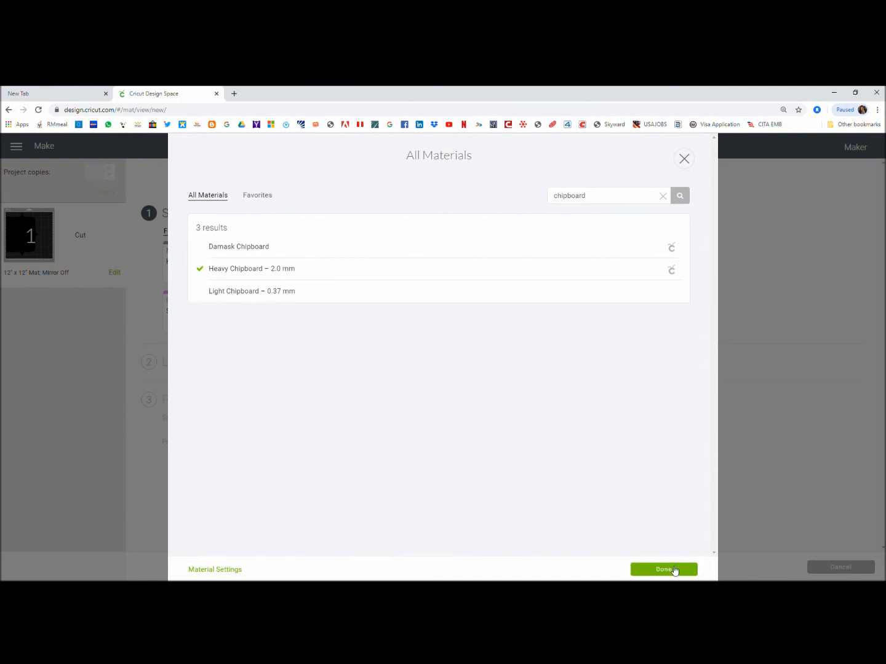
click(667, 570)
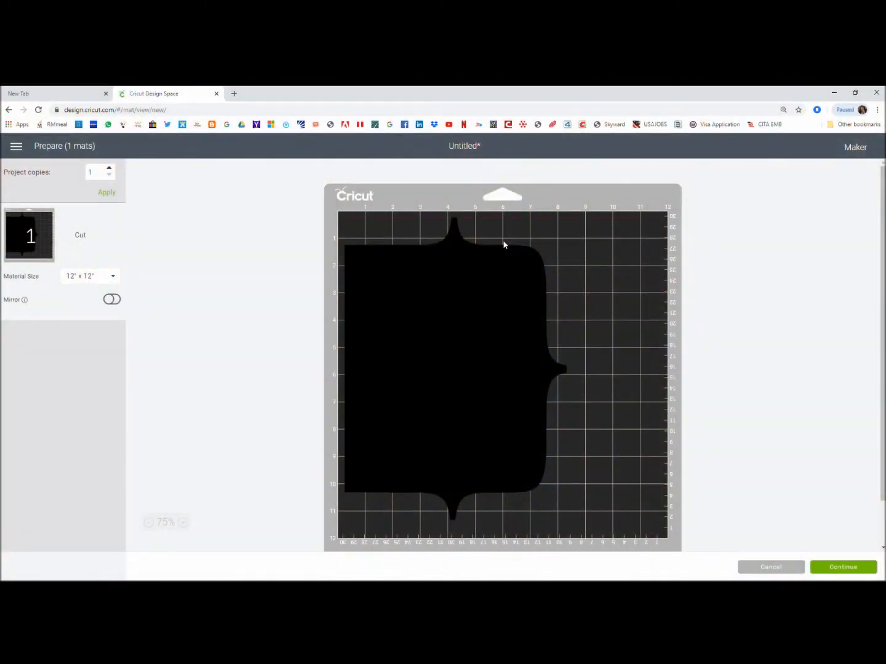
- Leave the cut setup and save the project as "chipboard album" with public sharing turned off
click(788, 568)
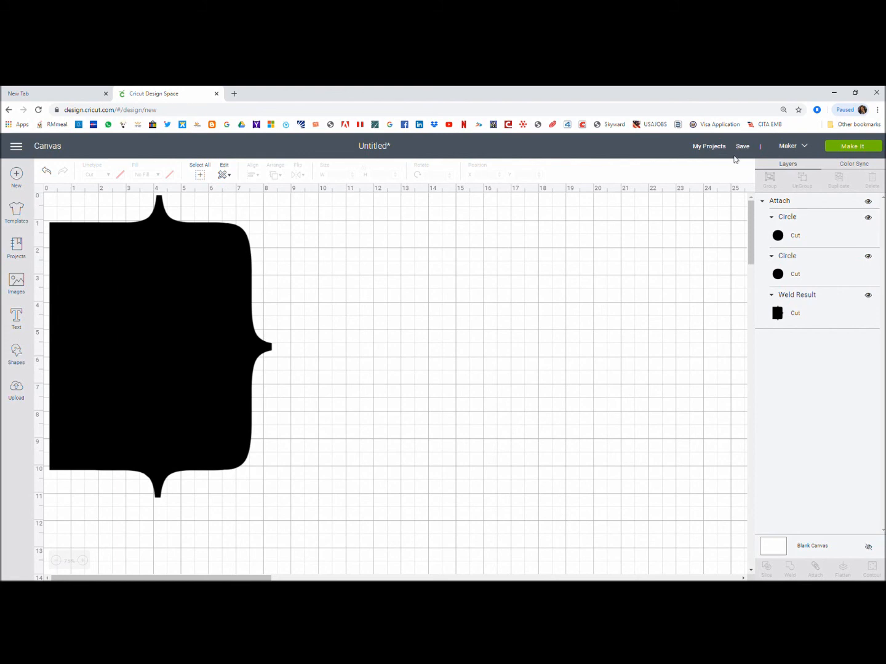
click(743, 148)
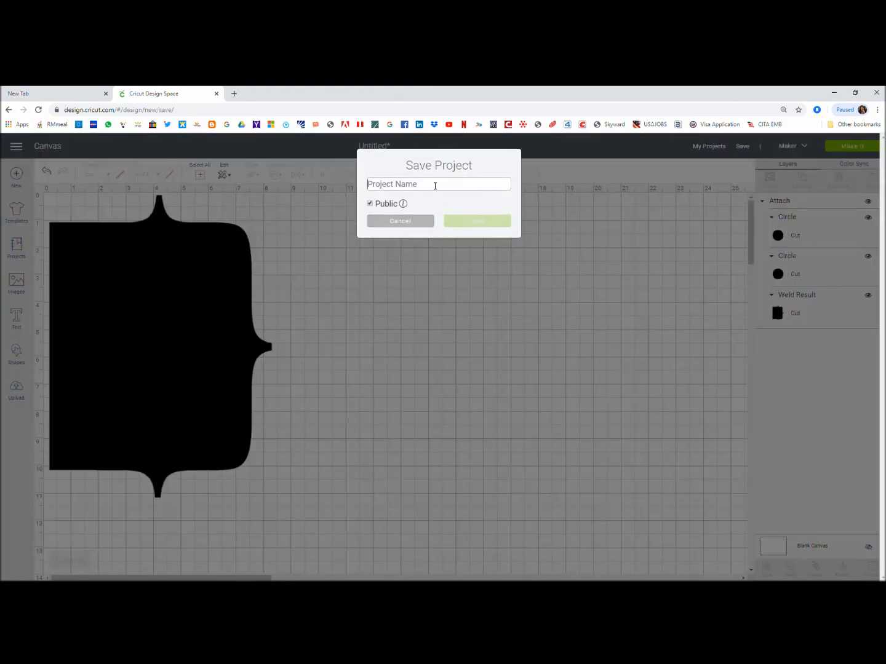
text(chipb)
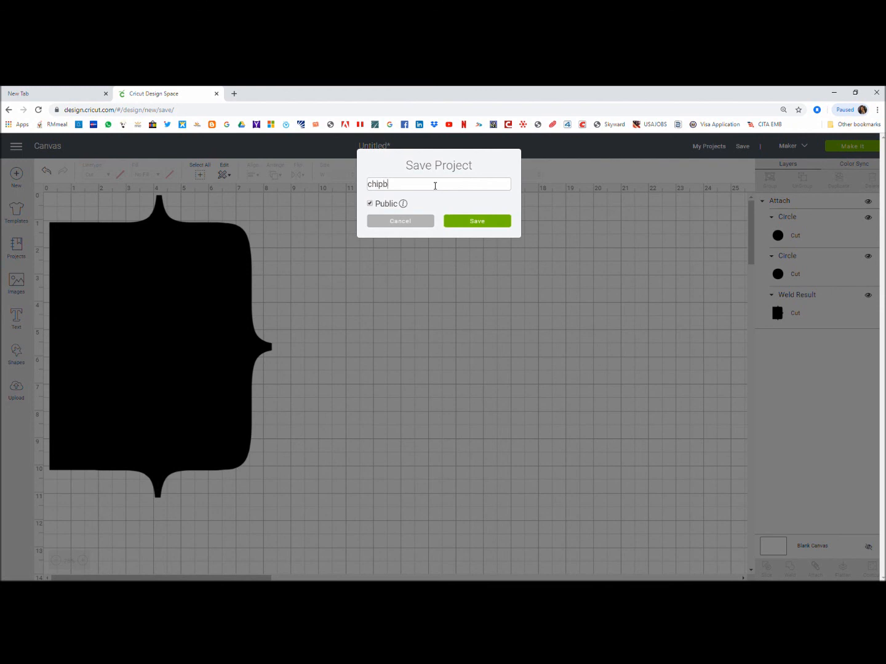
text(oard albu)
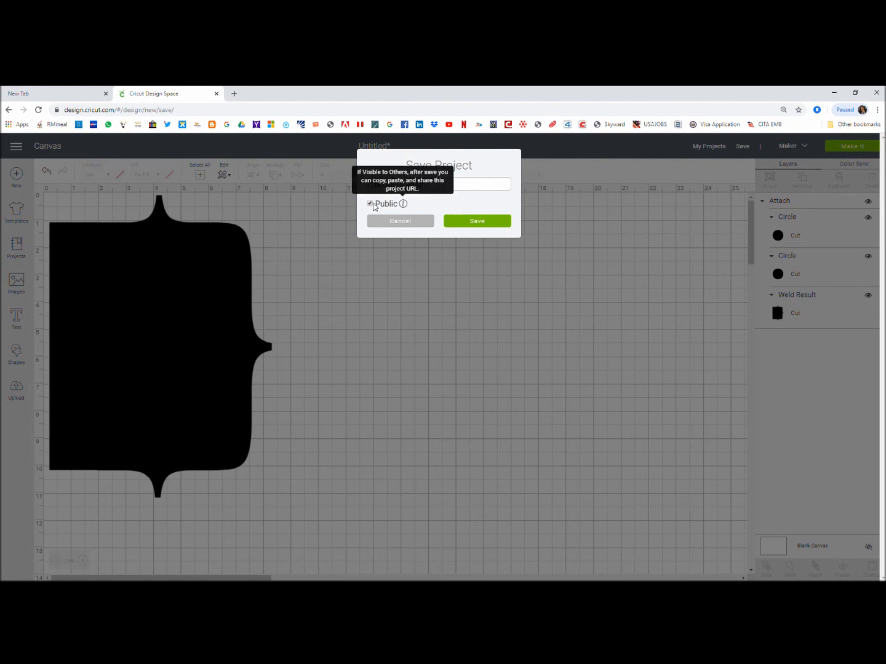
click(370, 203)
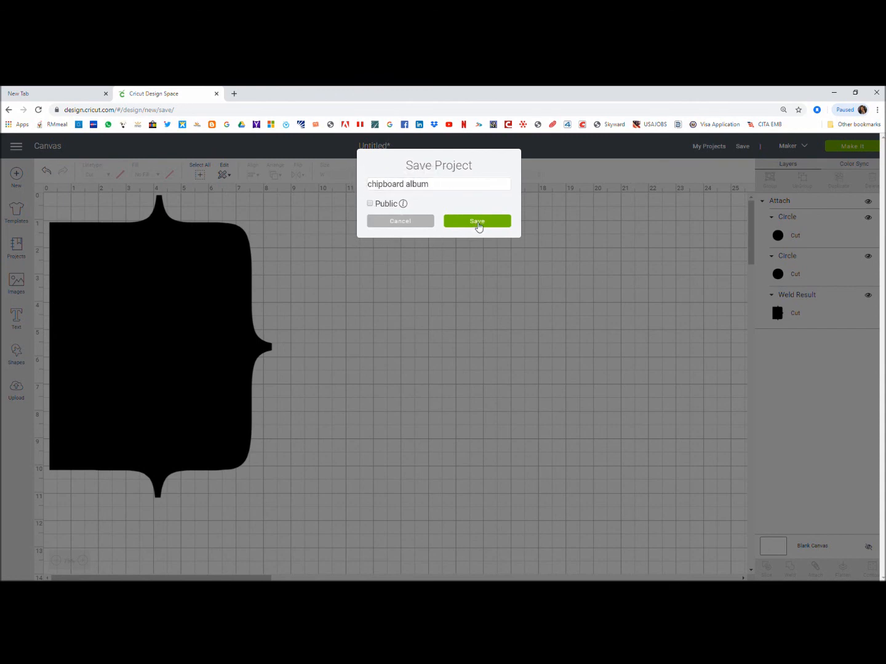
click(475, 225)
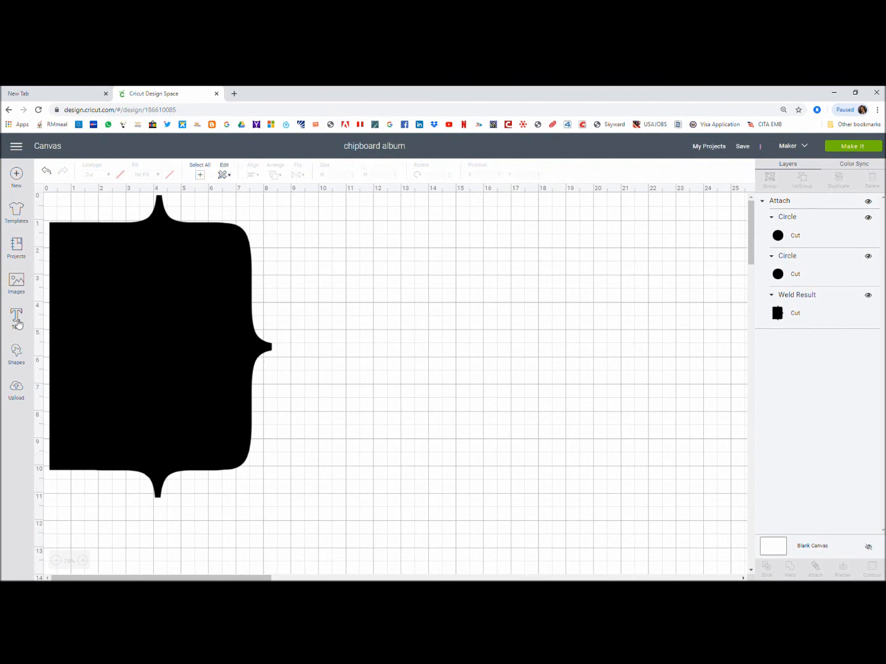
- Add the text "Like us on Facebook" and place it beside the upper part of the album page, at about X 9.76, Y 2.3
click(17, 317)
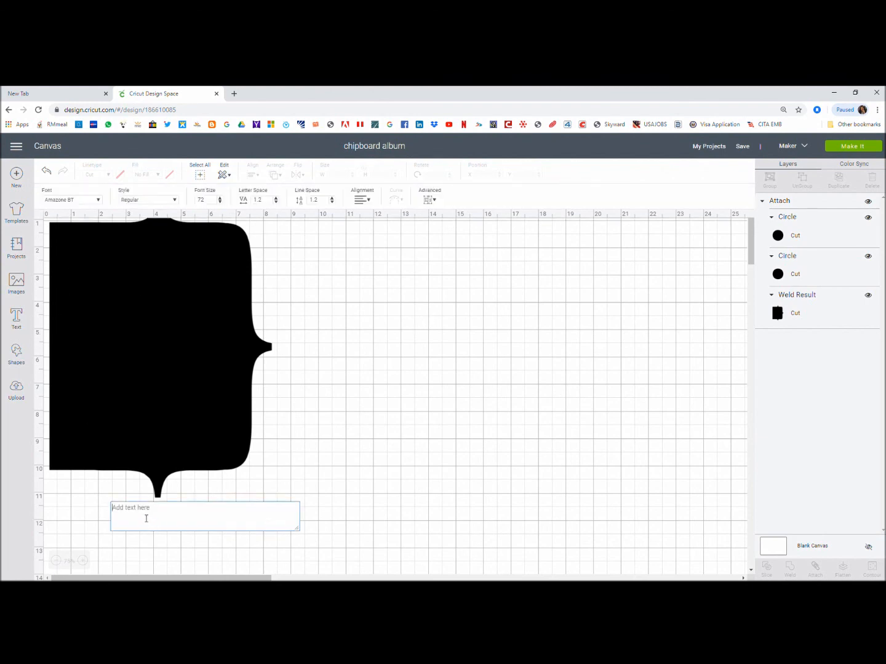
text(Like us on Facebook)
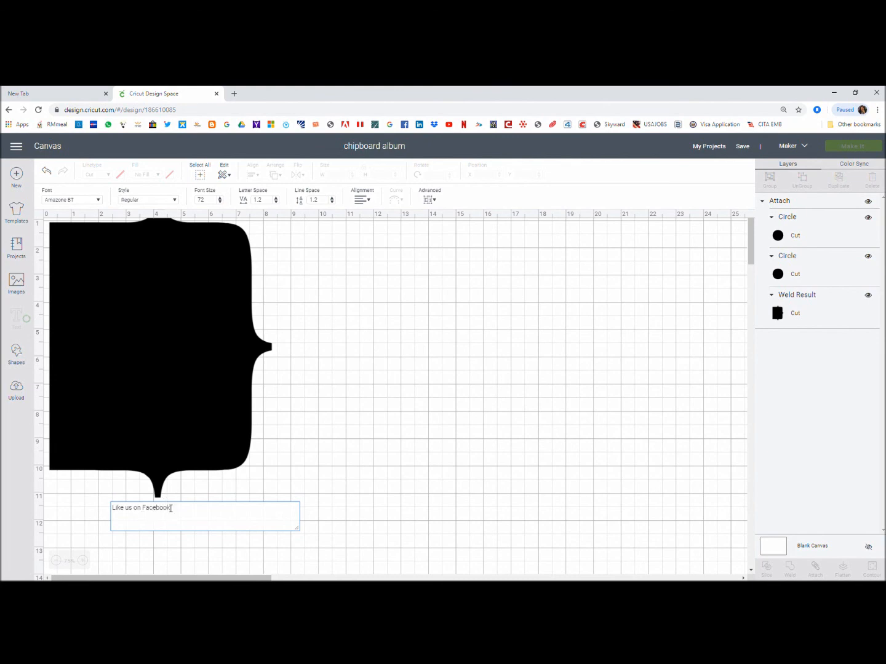
click(212, 501)
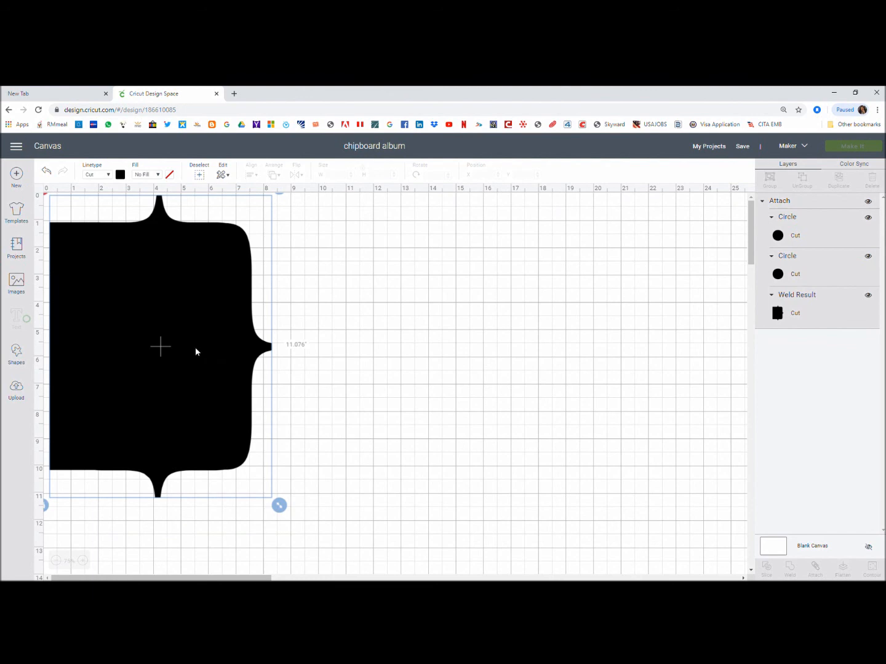
click(157, 534)
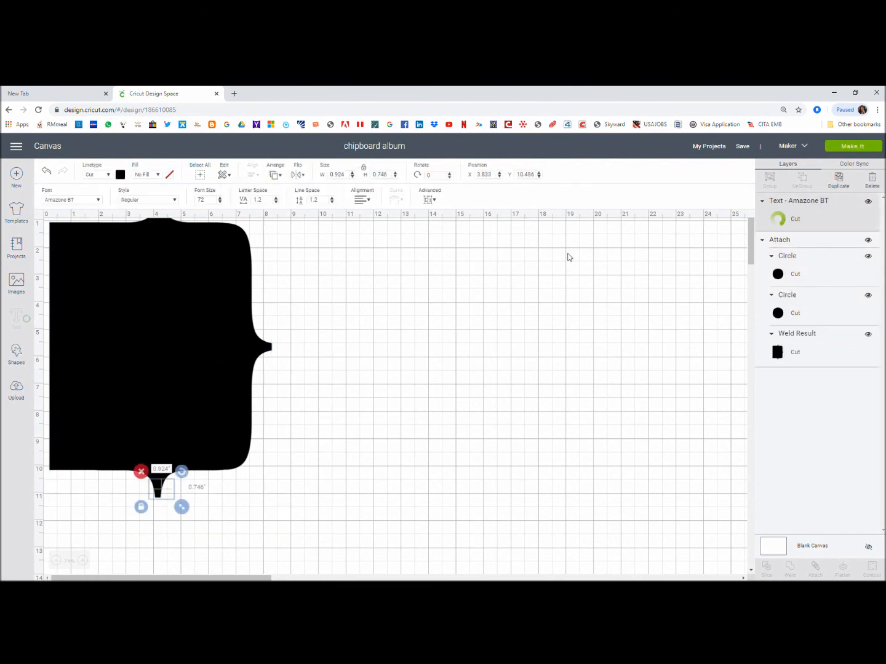
drag(164, 490, 318, 270)
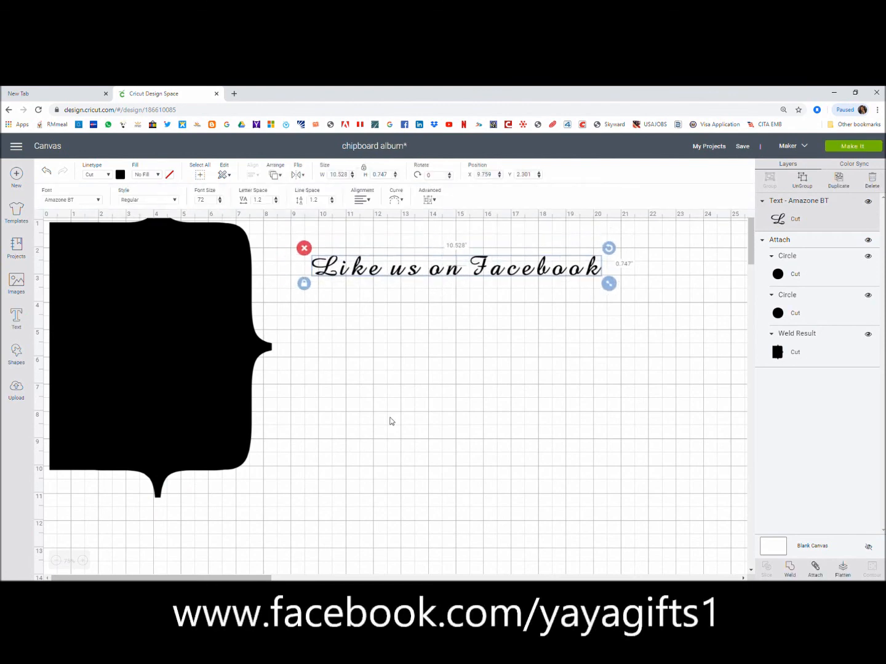
- Add a second text object reading "Subscribe to our chanel" near the bottom of the album page
click(17, 318)
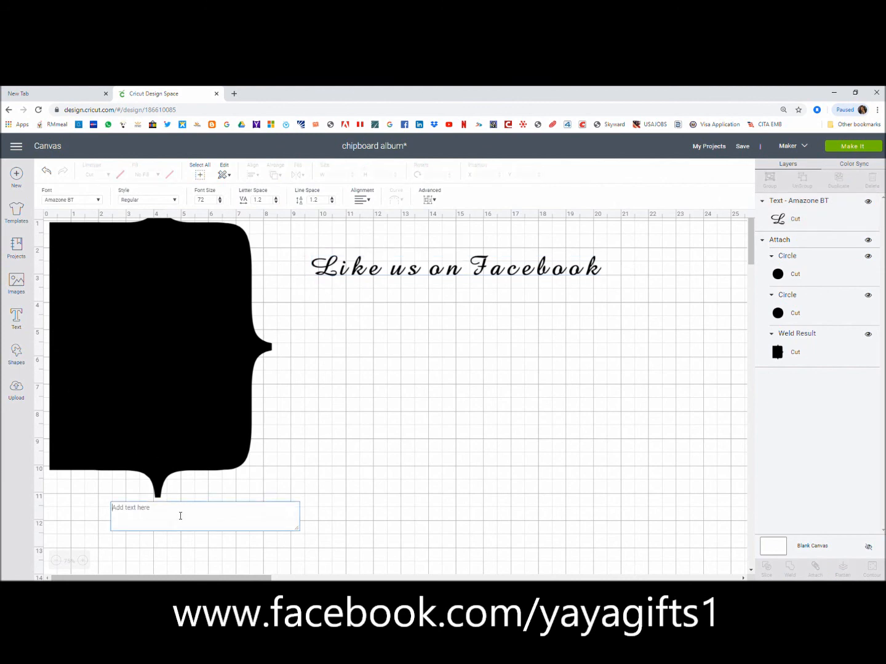
text(Subscribe to our chanell)
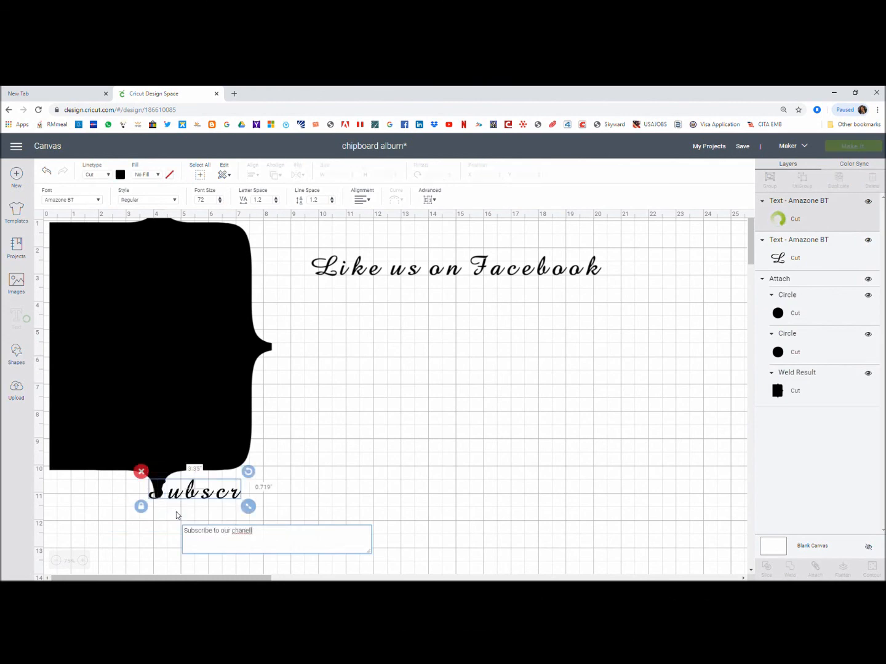
key(BackSpace)
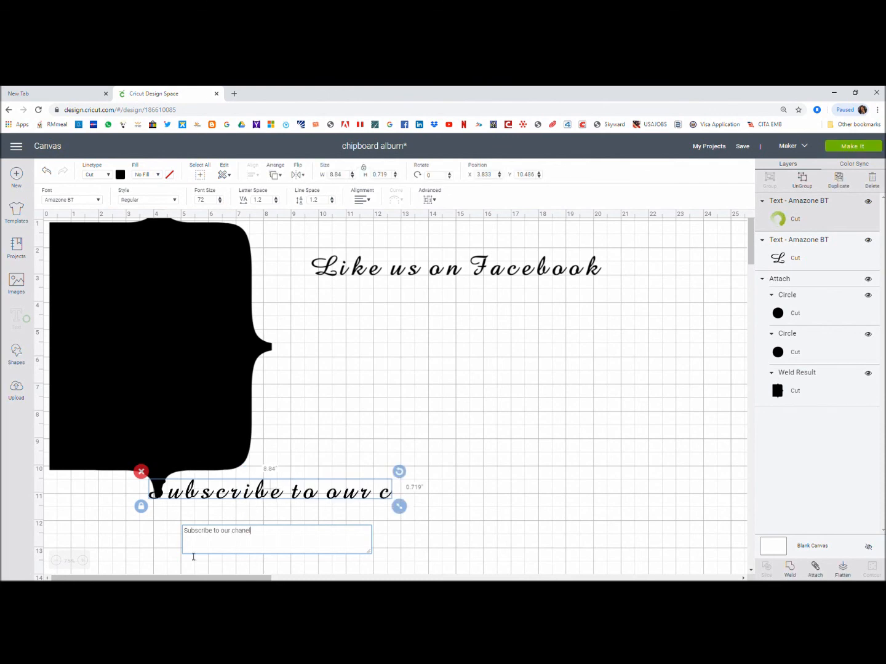